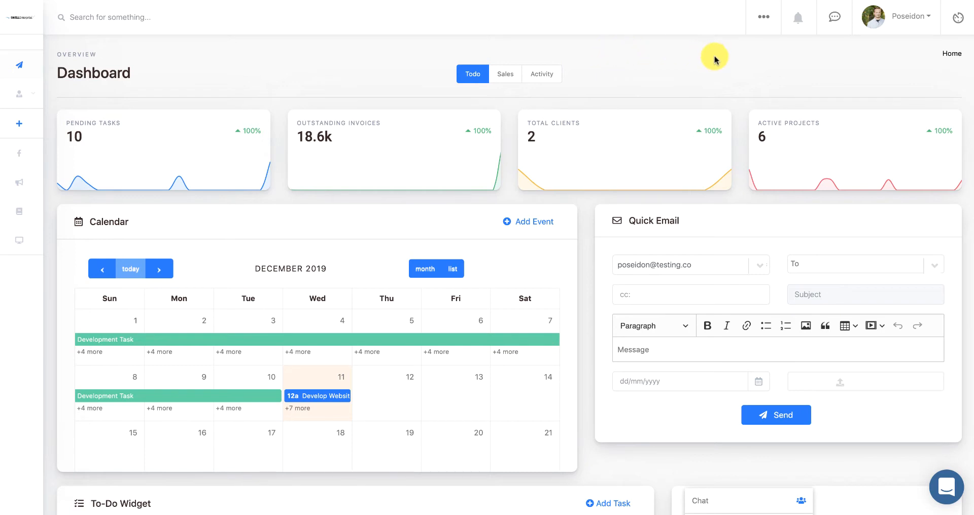
# Start a new marketing list and title it "Web Design Interests".
pyautogui.click(764, 21)
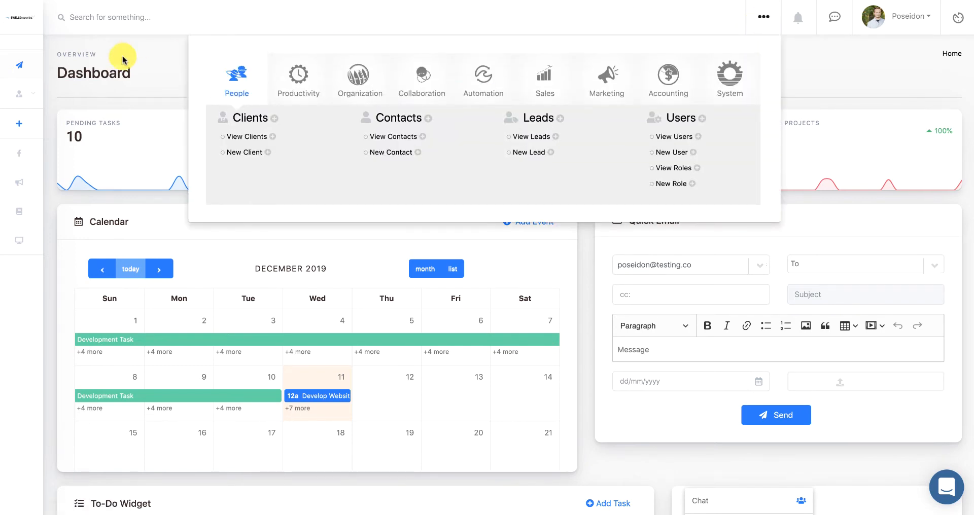
pyautogui.moveTo(28, 88)
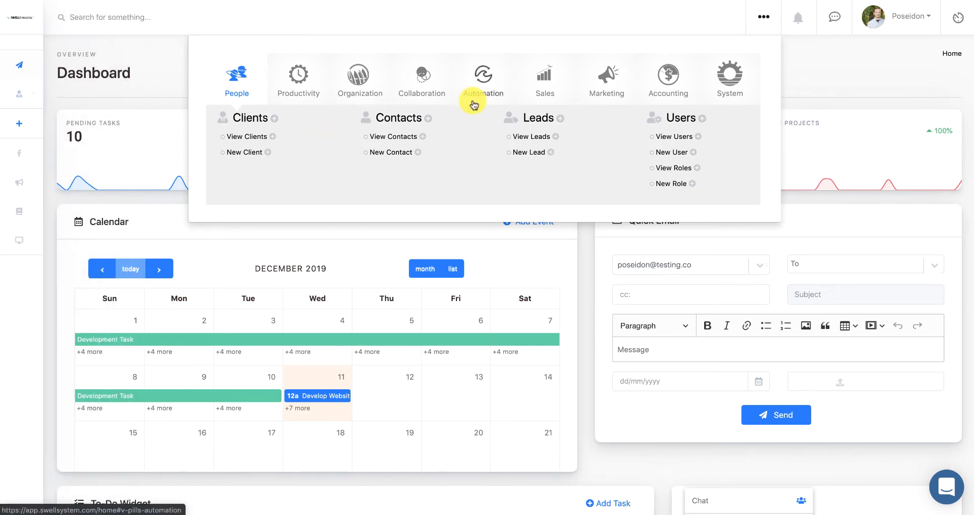
pyautogui.click(605, 97)
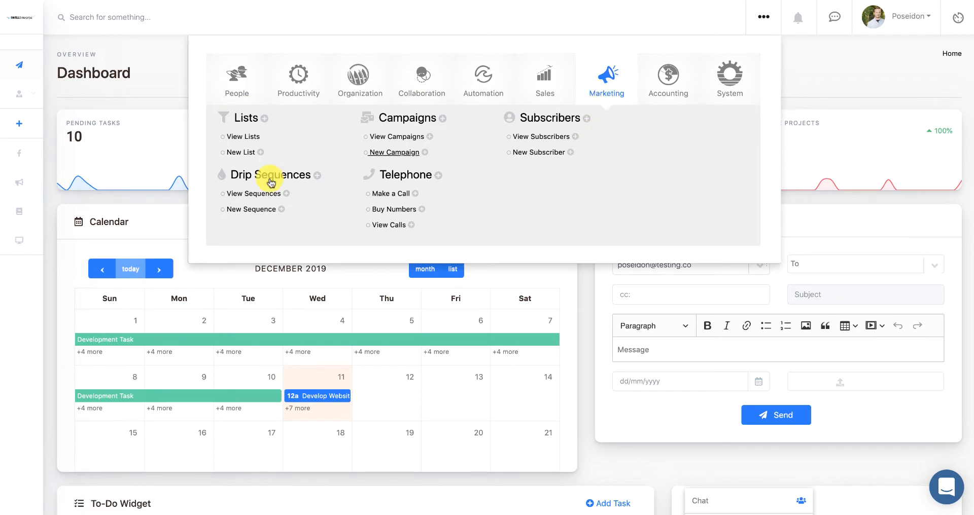
pyautogui.click(243, 153)
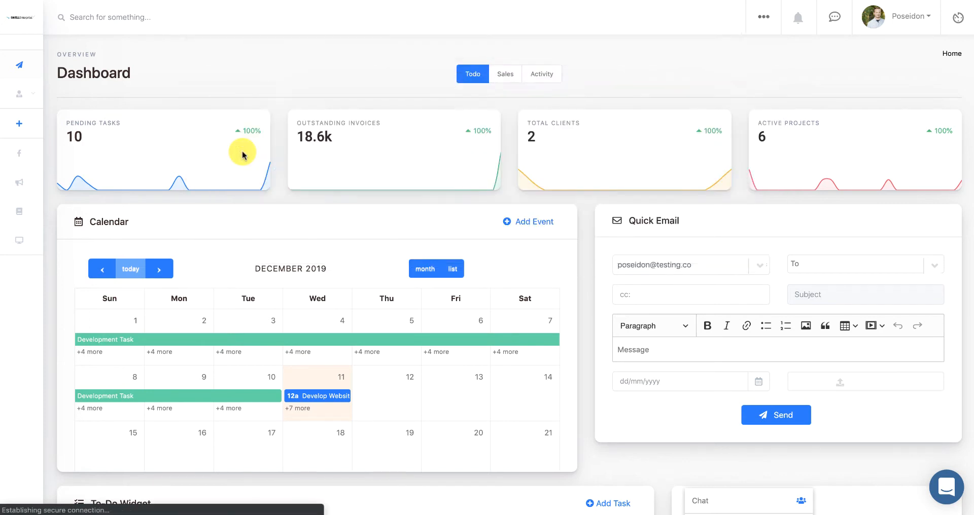
pyautogui.click(337, 167)
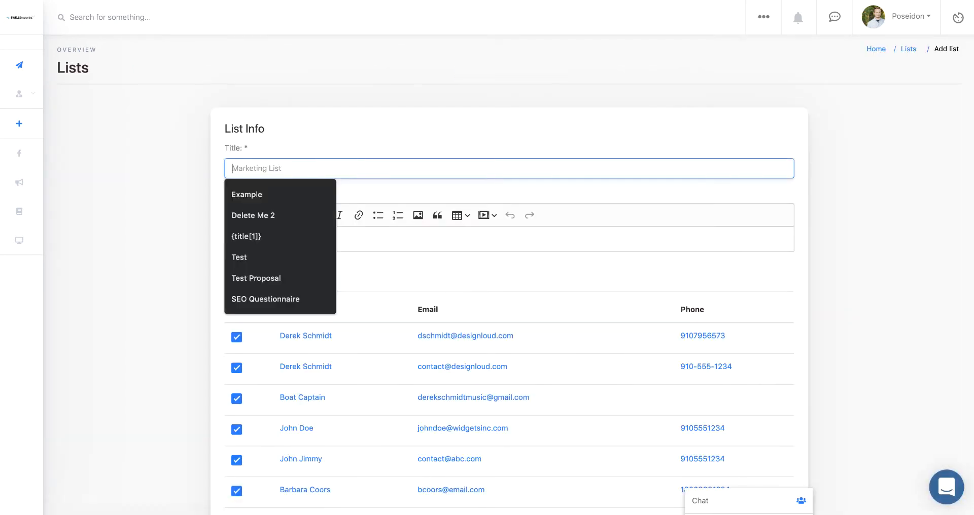
pyautogui.write('Web Design Interests')
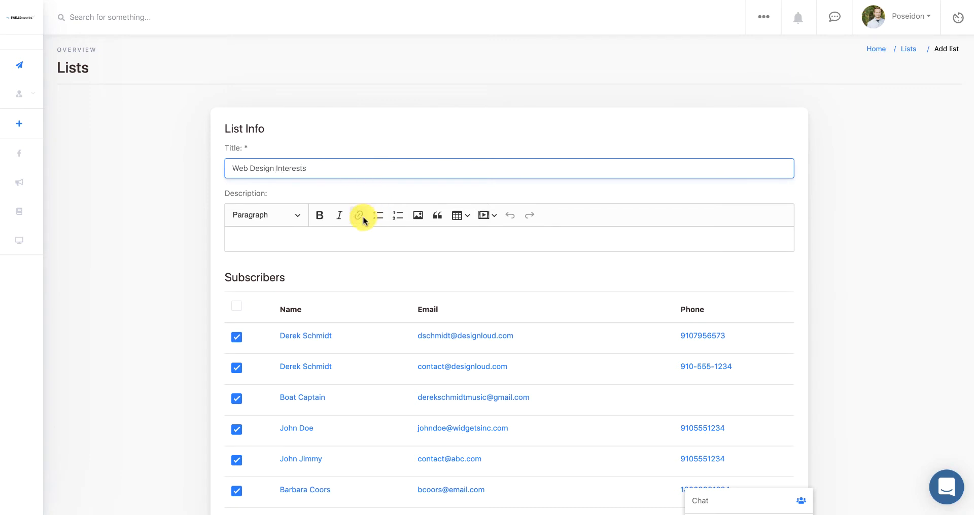
pyautogui.click(353, 231)
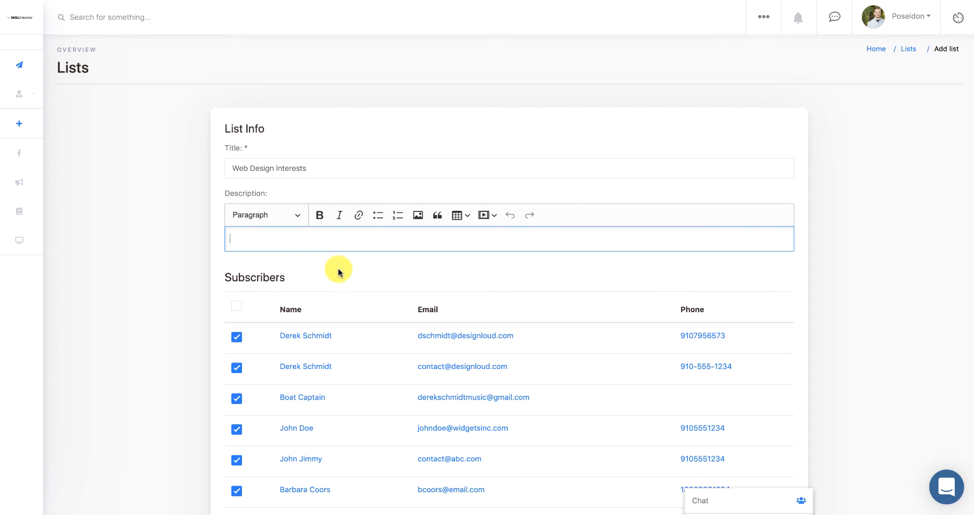
# Deselect all subscribers for the new list and check the cleared selection down the table.
pyautogui.scroll(-2, 311, 298)
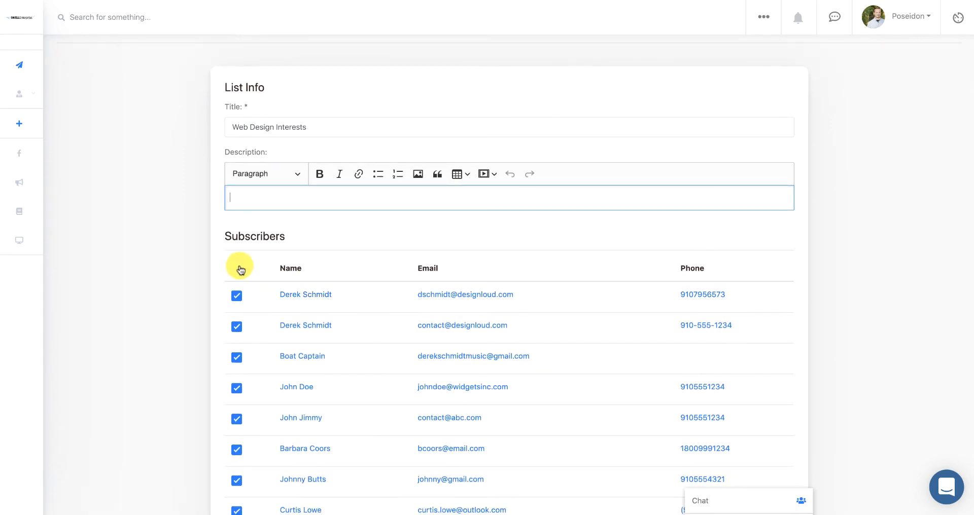
pyautogui.click(237, 266)
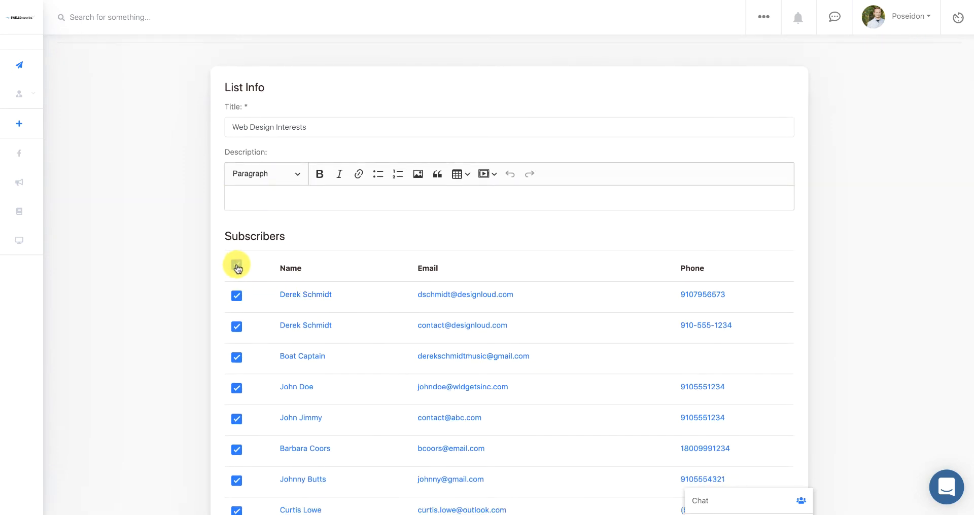
pyautogui.scroll(-6, 230, 304)
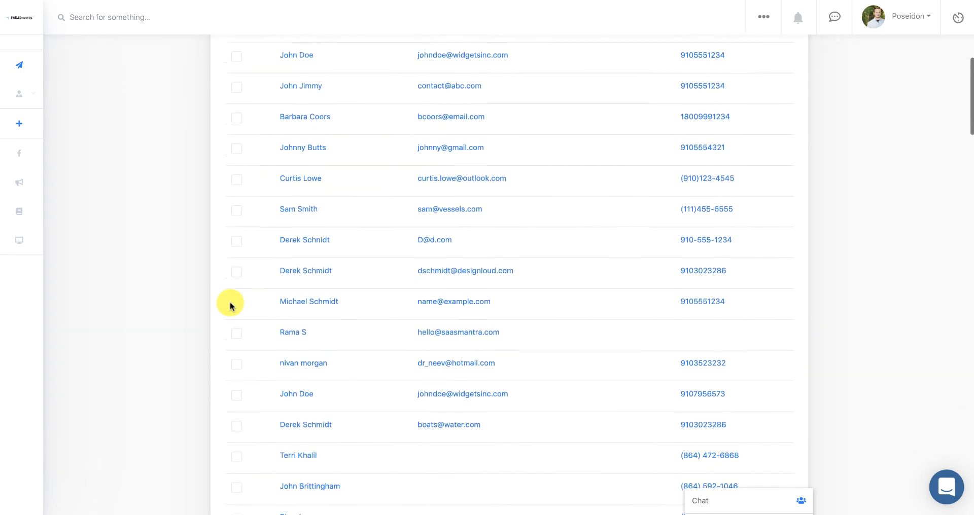
pyautogui.scroll(-15, 230, 304)
pyautogui.scroll(20, 230, 304)
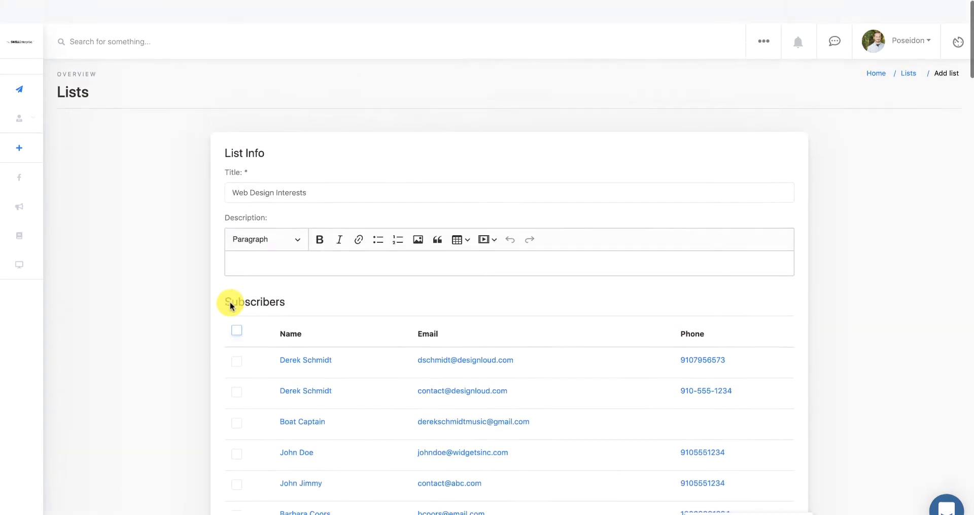
pyautogui.click(762, 17)
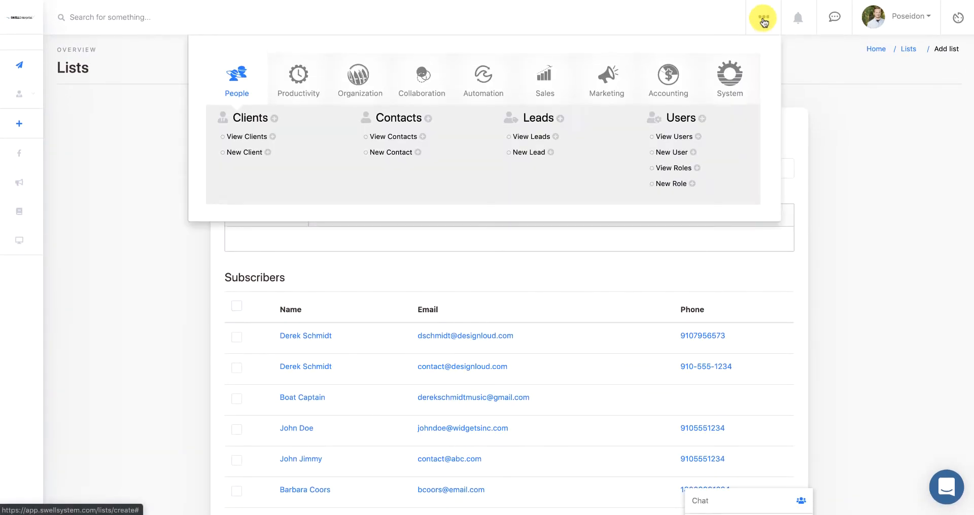
pyautogui.click(630, 77)
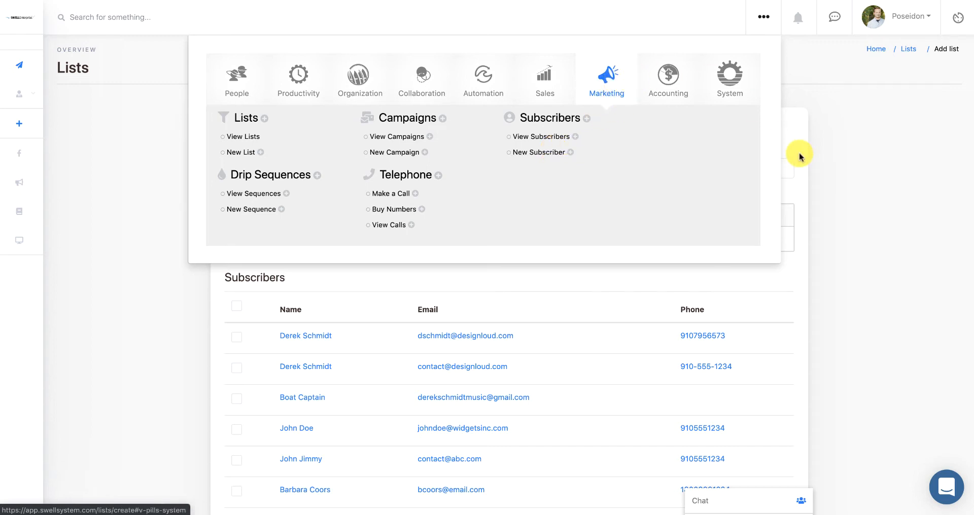
# Select the first four subscribers individually, toggle the whole selection, and leave every subscriber selected for the list.
pyautogui.scroll(-2, 755, 218)
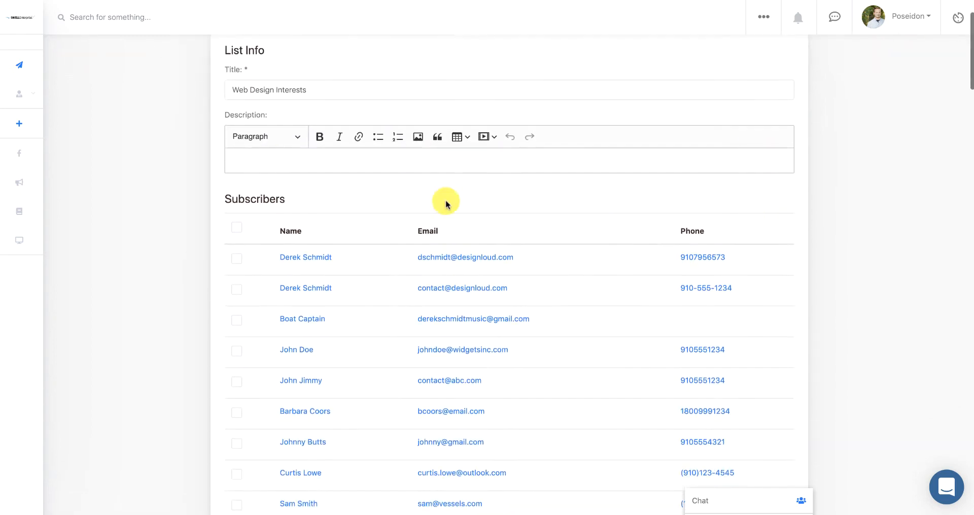
pyautogui.click(237, 259)
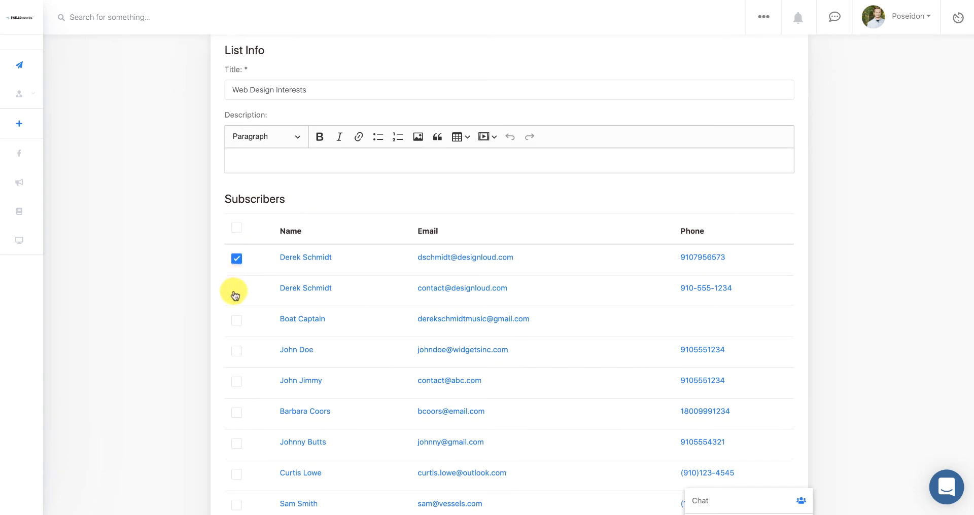
pyautogui.click(235, 293)
pyautogui.click(236, 321)
pyautogui.click(237, 356)
pyautogui.click(237, 228)
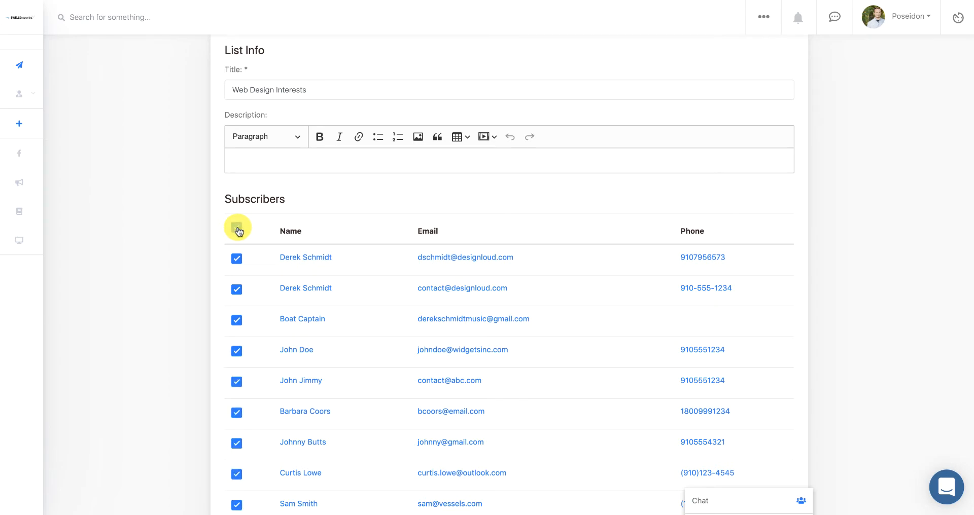
pyautogui.click(236, 228)
pyautogui.click(238, 231)
pyautogui.scroll(-1, 226, 282)
# Look over the end of the new list form and return to the lists overview without creating the list.
pyautogui.scroll(-20, 227, 283)
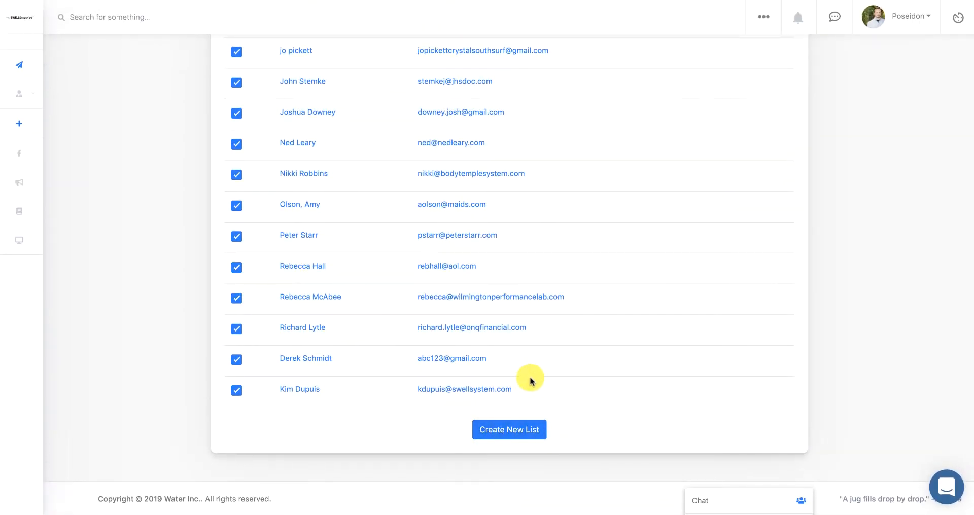
pyautogui.scroll(20, 528, 381)
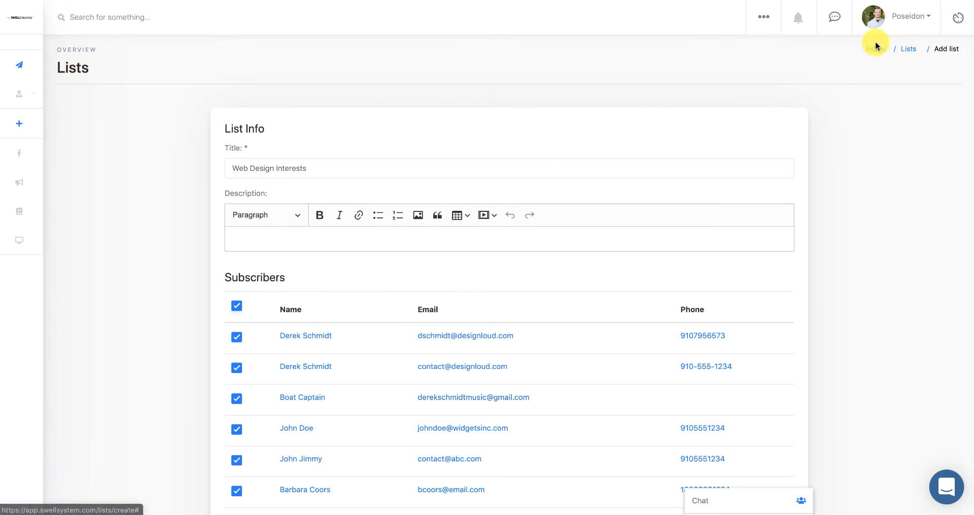
pyautogui.click(902, 50)
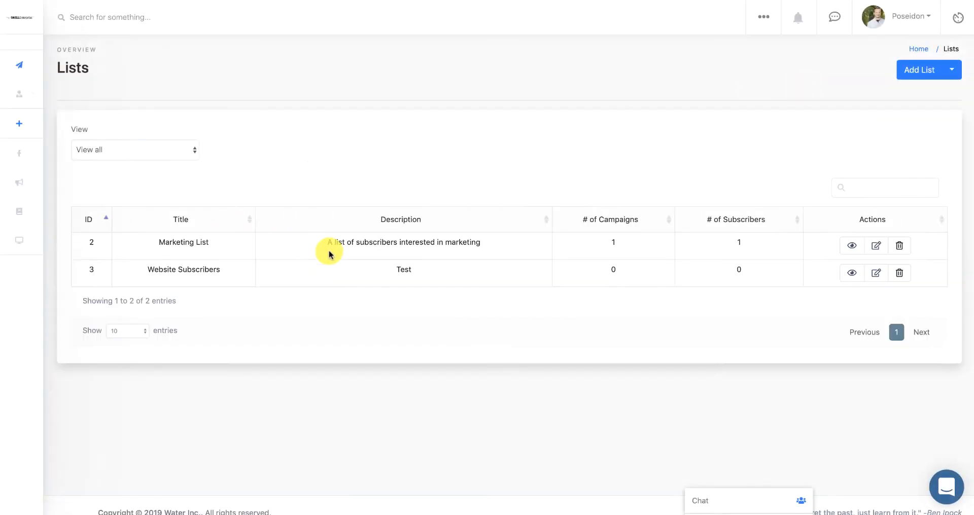
# Open the form for a new marketing campaign.
pyautogui.click(755, 23)
pyautogui.click(602, 90)
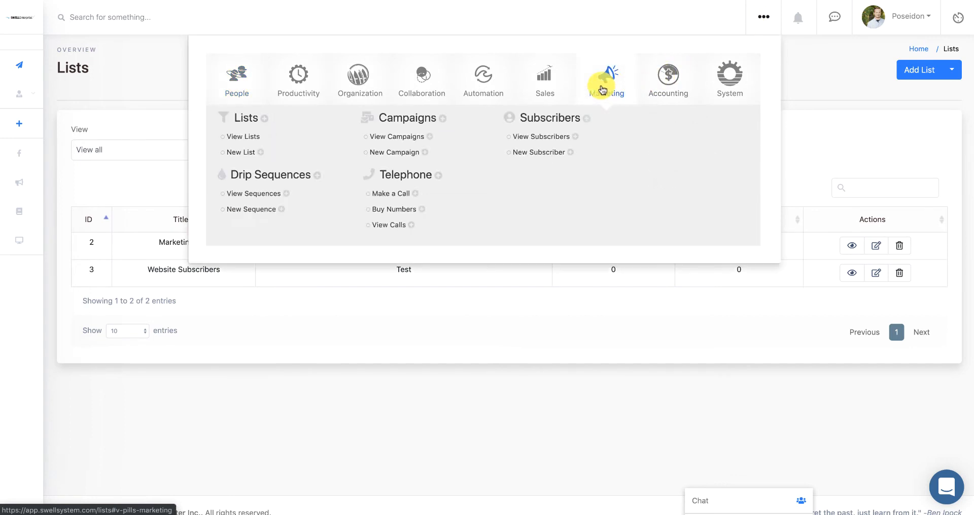
pyautogui.click(384, 153)
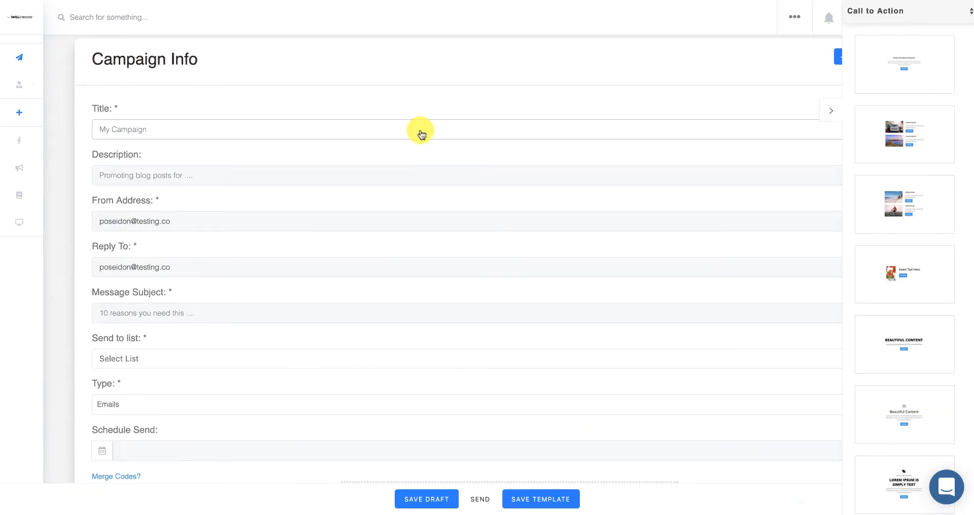
# Title the campaign "Why web design is important" and set its description to "Setup custom domains so you can white label SWELL on your own web address".
pyautogui.click(421, 133)
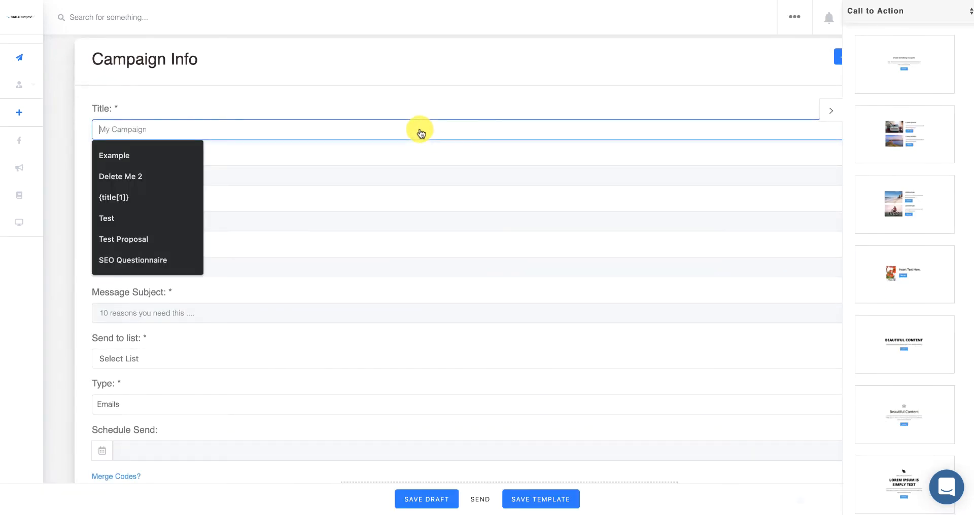
pyautogui.write('Why web design is impor')
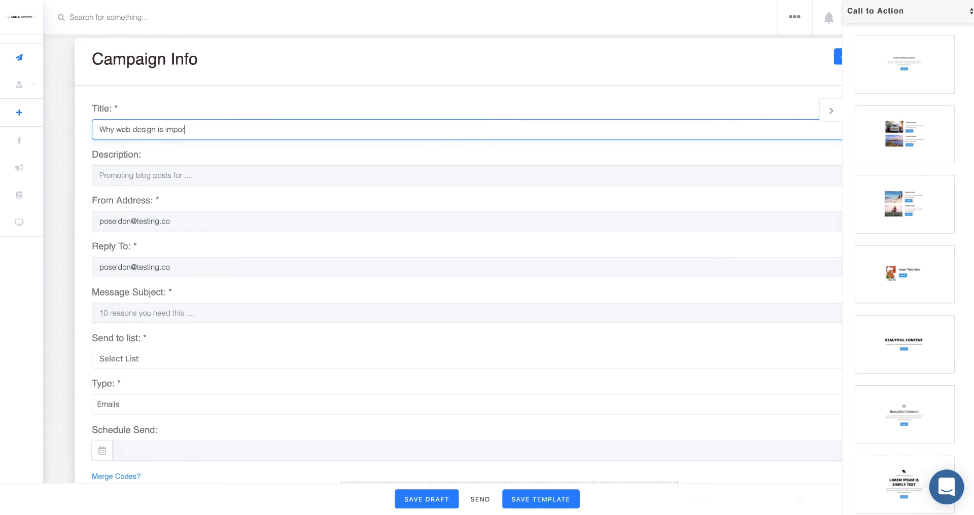
pyautogui.write('tant')
pyautogui.click(374, 174)
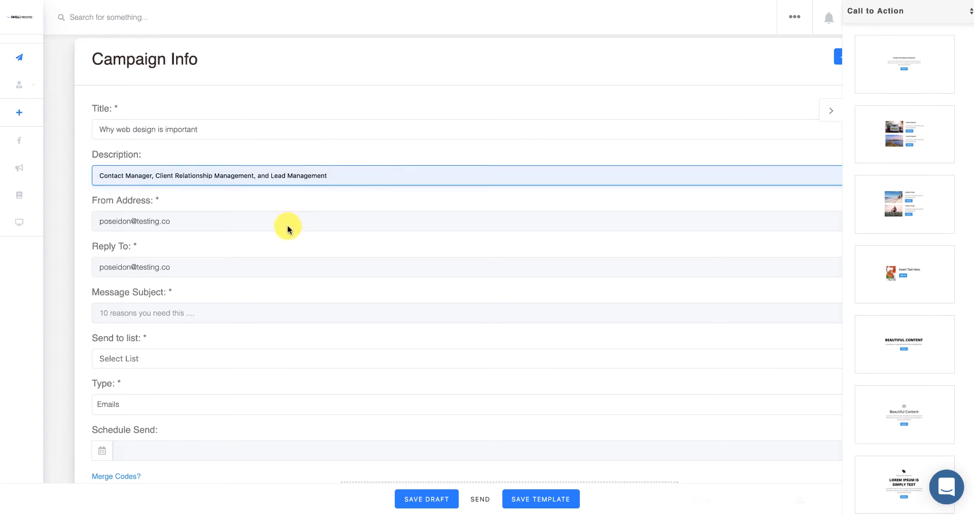
pyautogui.click(262, 200)
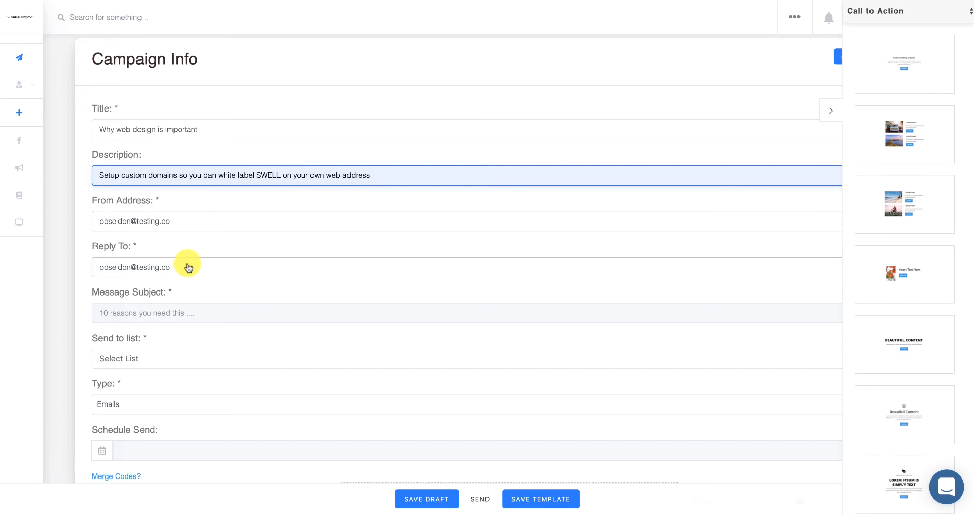
# Set the campaign to be sent to the Marketing List and keep its type as Emails.
pyautogui.scroll(-2, 192, 311)
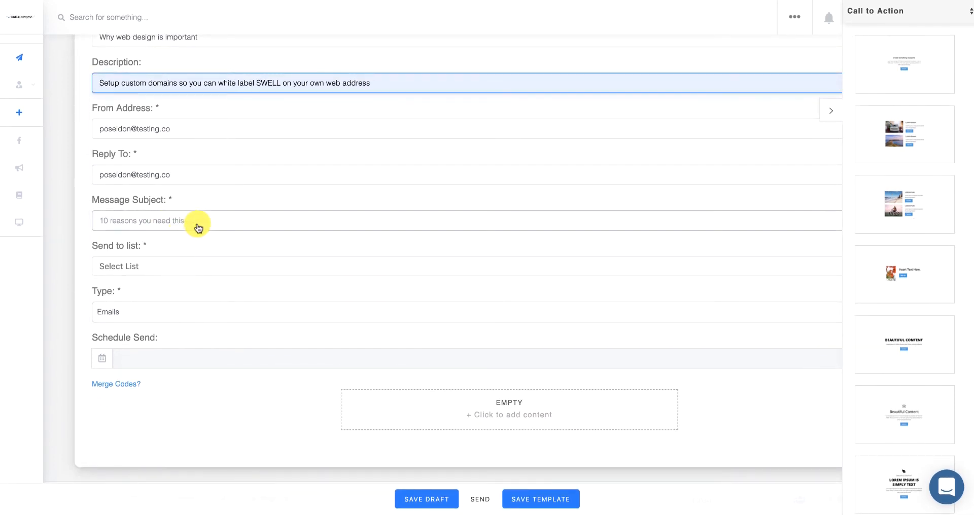
pyautogui.click(154, 268)
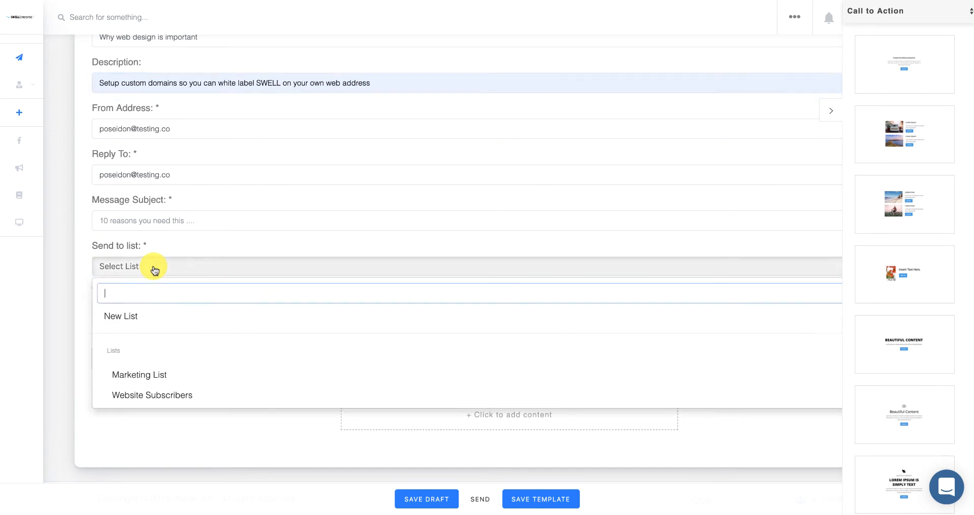
pyautogui.click(136, 376)
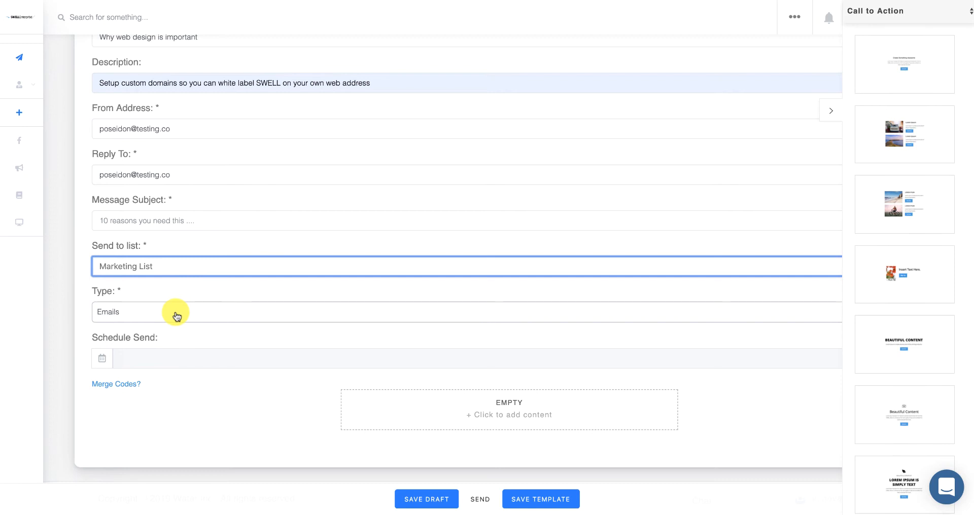
pyautogui.click(127, 316)
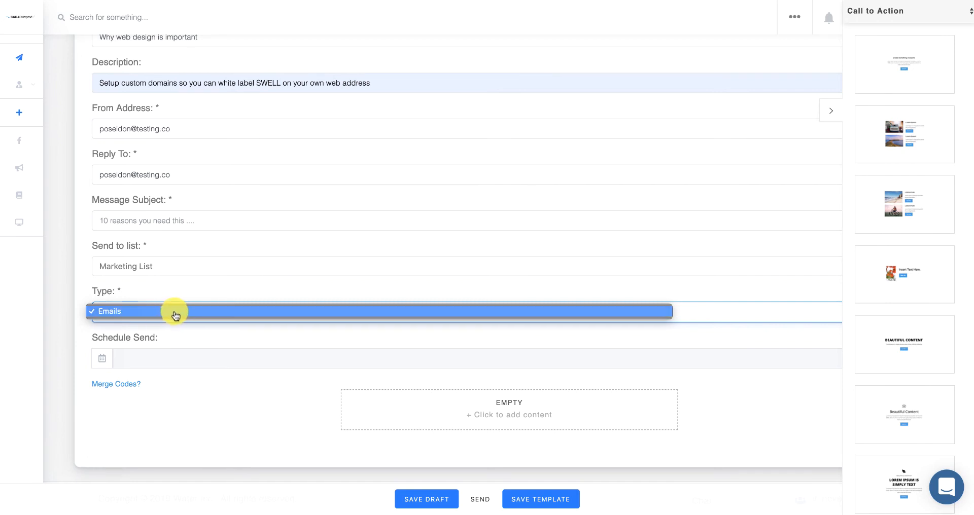
pyautogui.click(171, 295)
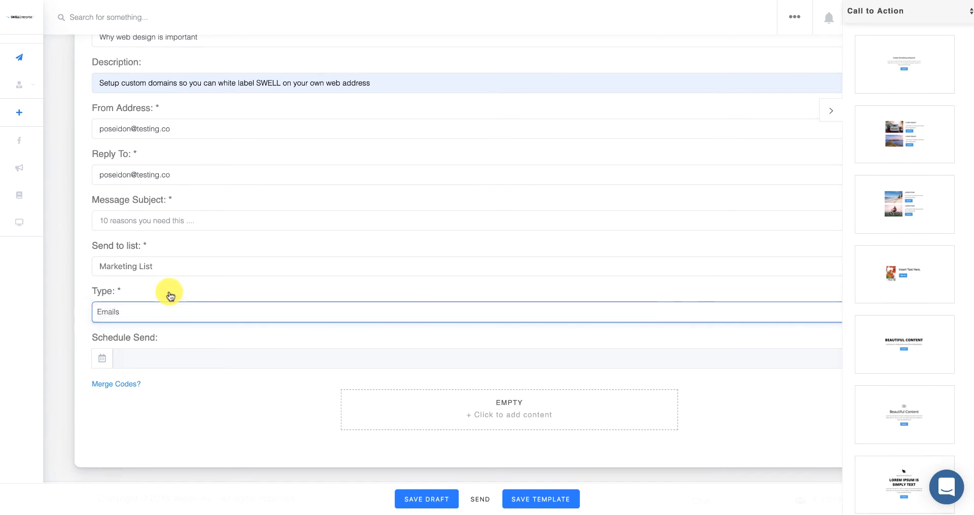
# Schedule the campaign to be sent on 12/28/2019 at 4:32 PM.
pyautogui.click(258, 355)
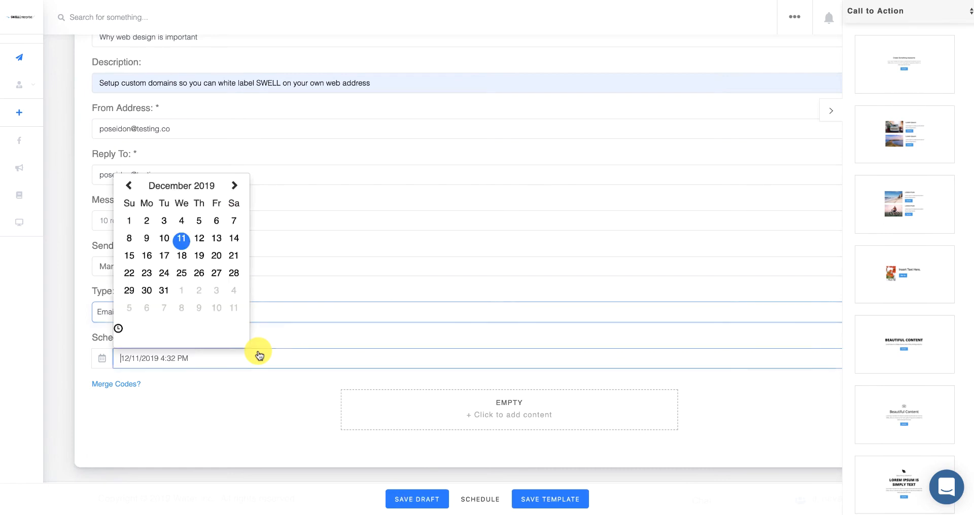
pyautogui.click(233, 274)
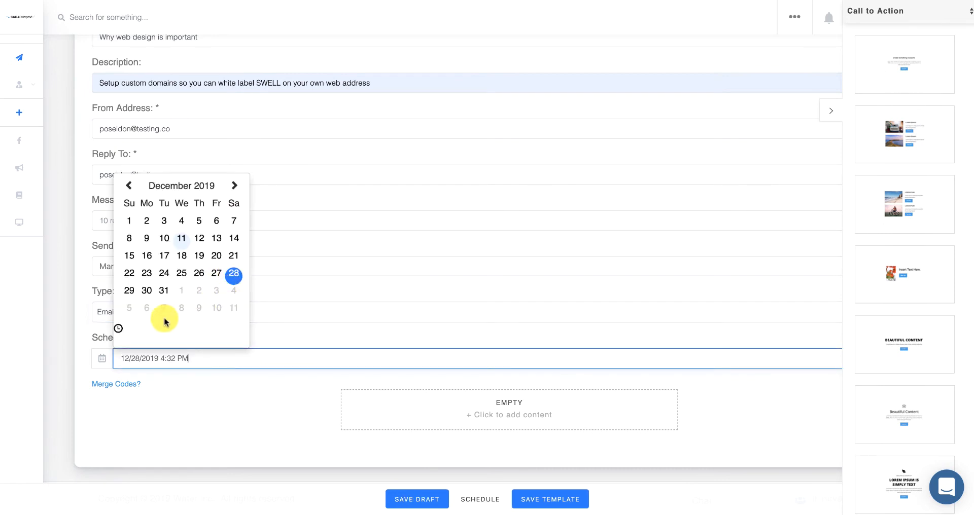
pyautogui.click(276, 387)
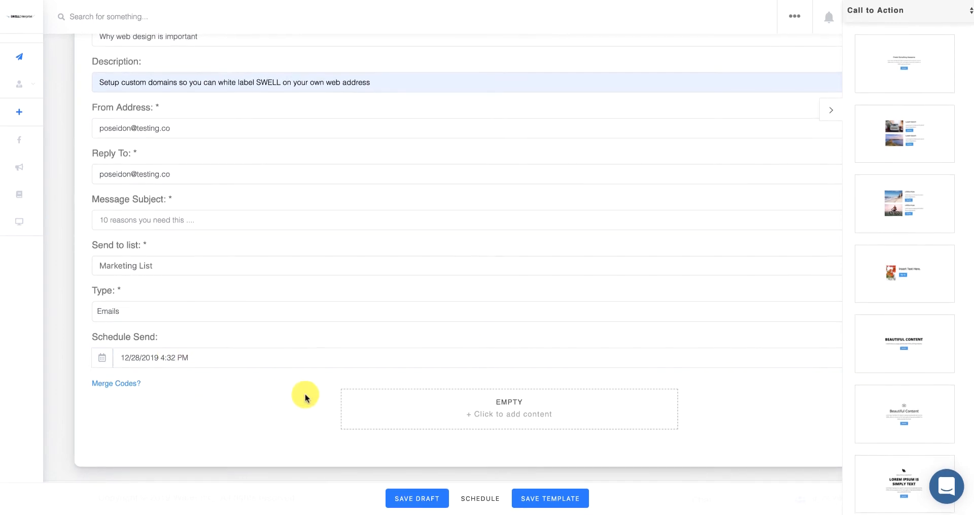
# Add the centred Call to Action block with the leaf icon and Read More button to the empty email body.
pyautogui.scroll(-1, 868, 183)
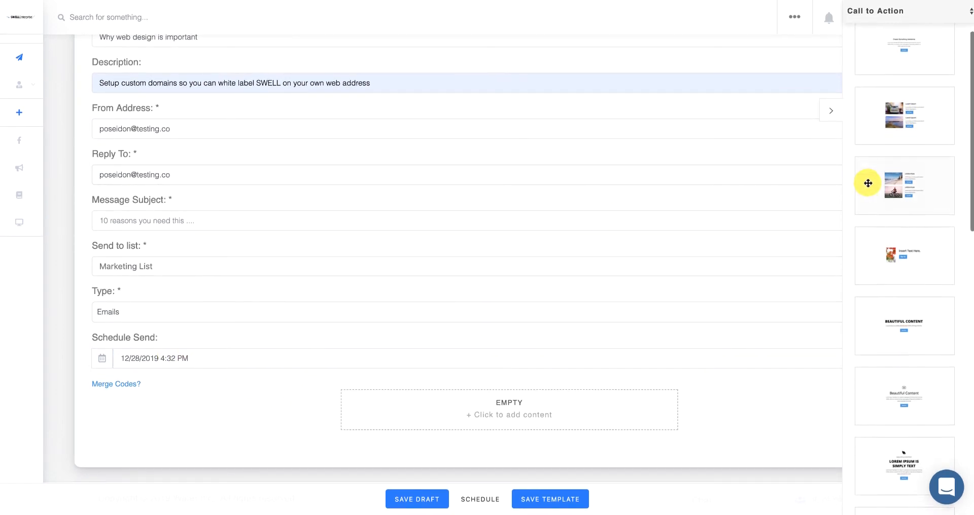
pyautogui.scroll(-2, 868, 184)
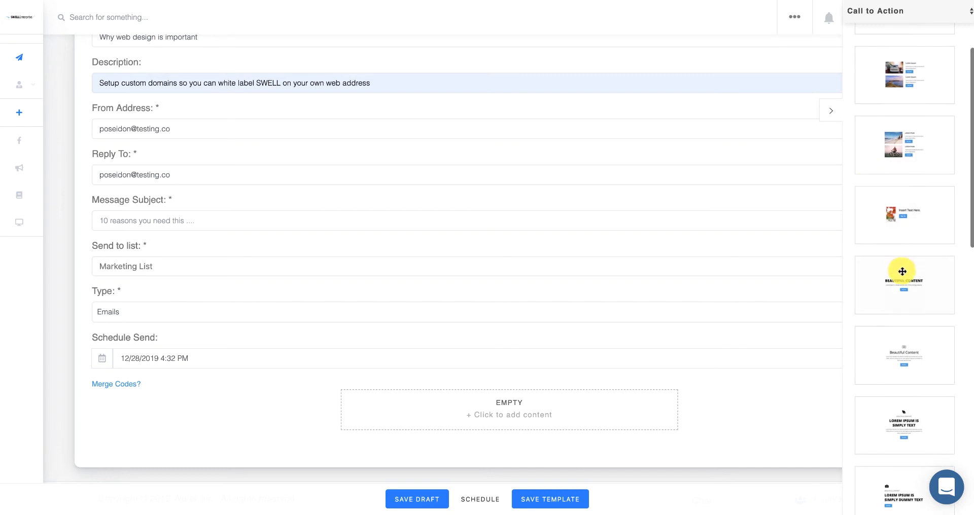
pyautogui.scroll(-20, 899, 286)
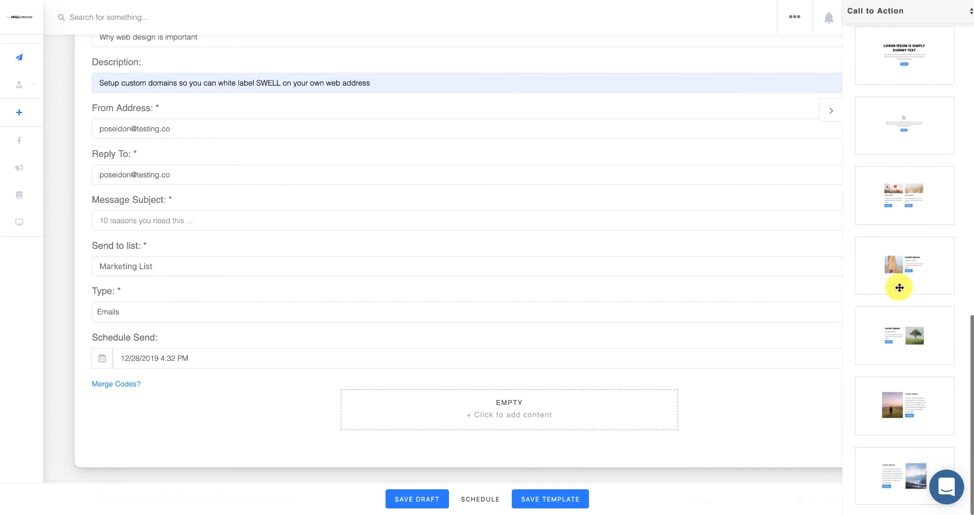
pyautogui.scroll(15, 900, 288)
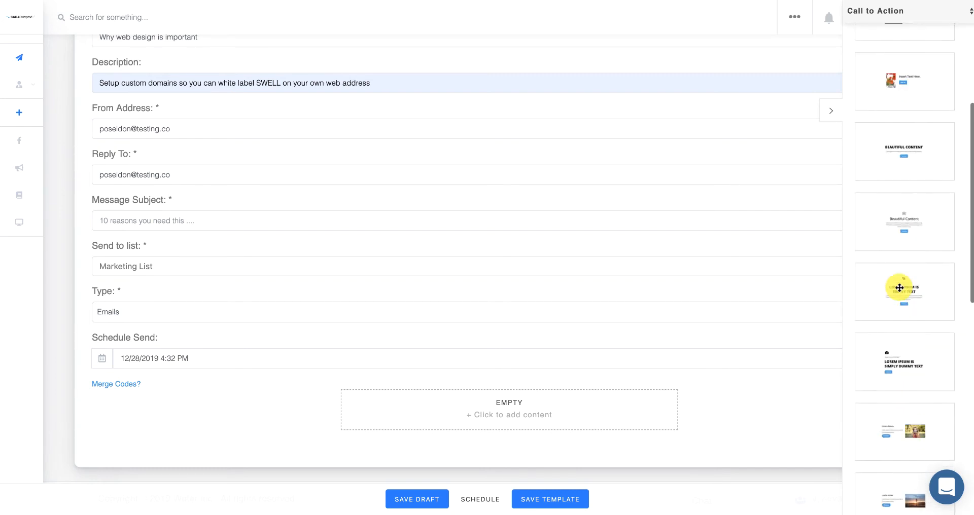
pyautogui.moveTo(899, 288); pyautogui.dragTo(607, 404)
pyautogui.scroll(-4, 676, 397)
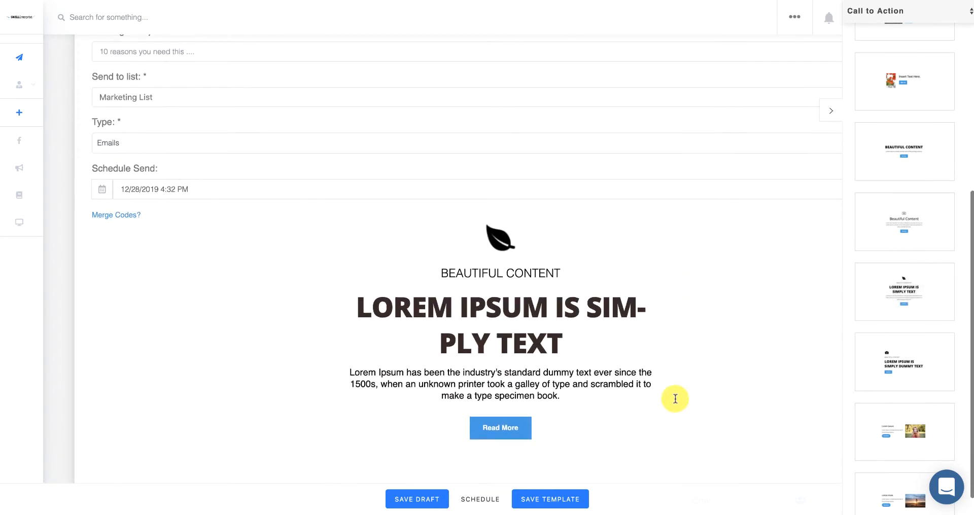
# Examine the text editor's additional tools and its preferences, including the paste result options, and cancel the dialog.
pyautogui.click(558, 360)
pyautogui.moveTo(557, 361); pyautogui.dragTo(495, 364)
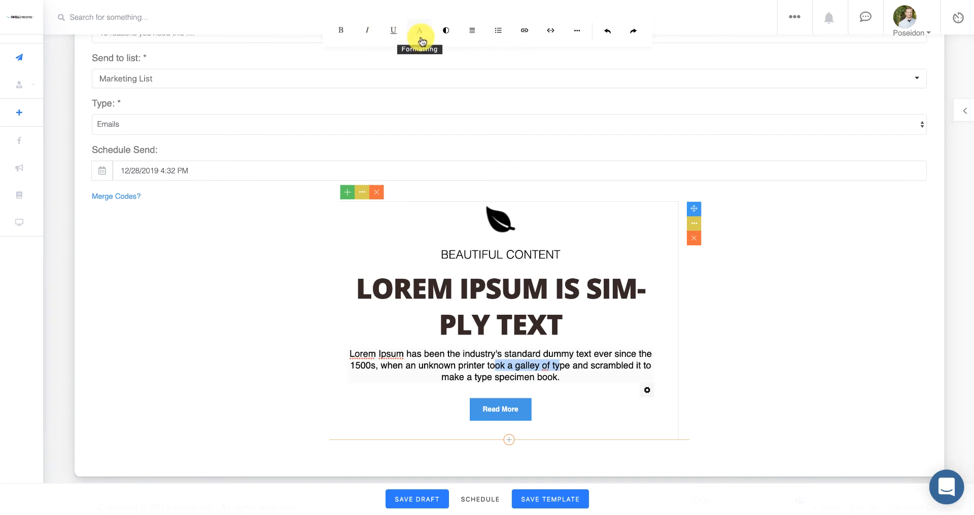
pyautogui.click(577, 30)
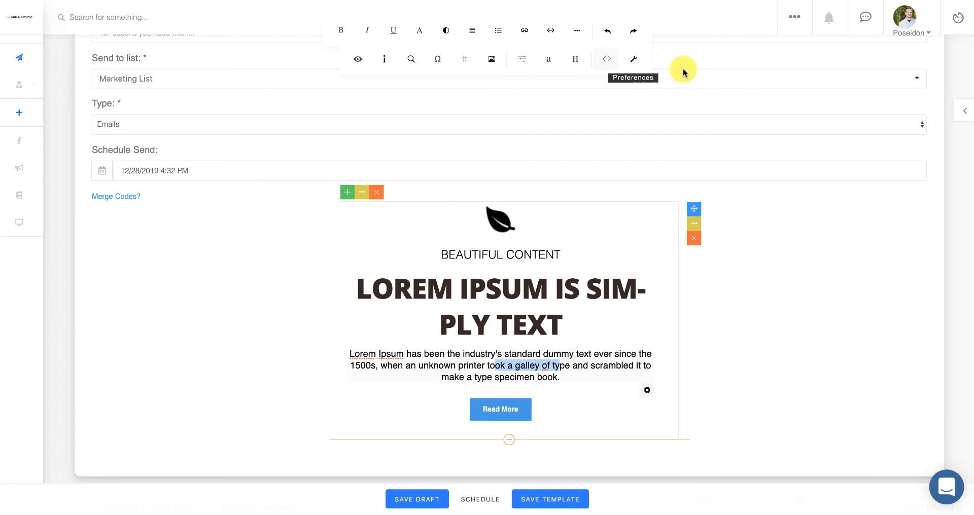
pyautogui.click(635, 62)
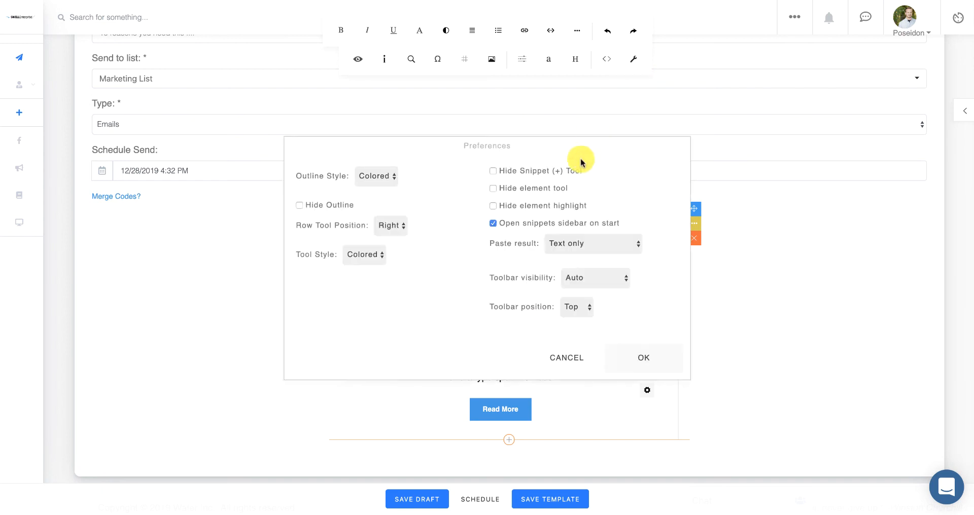
pyautogui.click(564, 244)
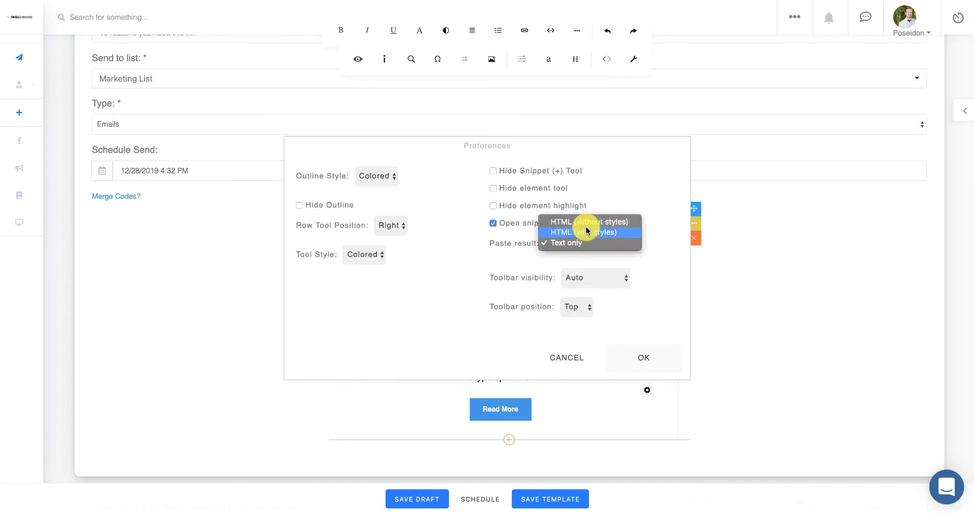
pyautogui.click(569, 364)
pyautogui.click(569, 364)
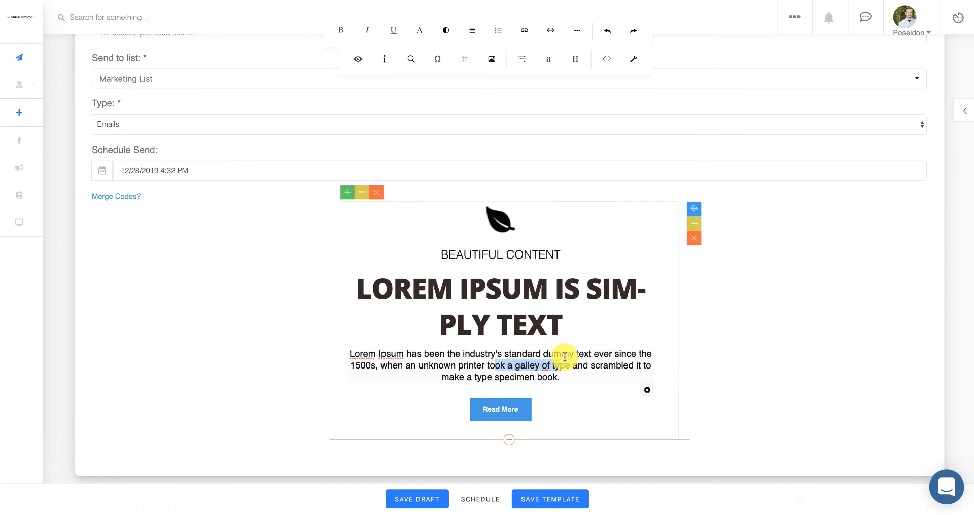
pyautogui.click(611, 380)
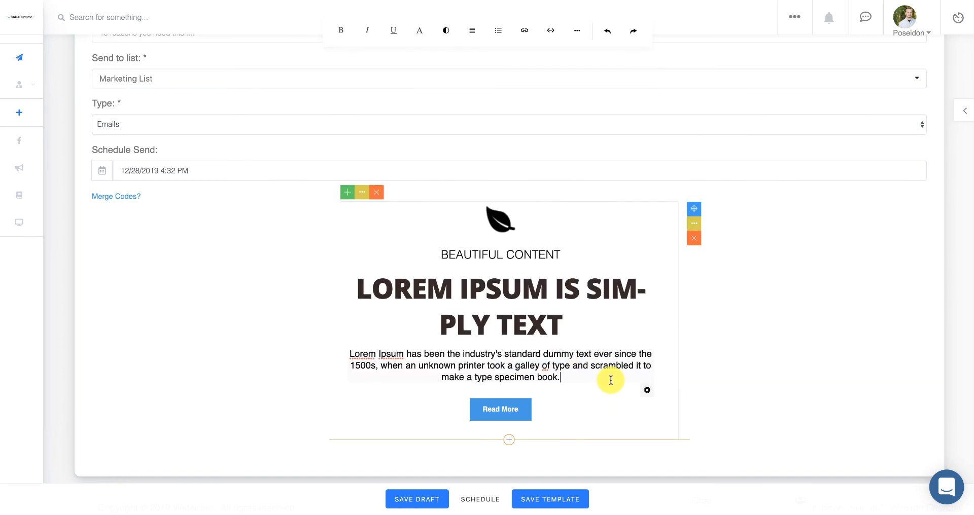
# Add the Call to Action block with the stacked beach and cyclist images below the leaf section.
pyautogui.click(963, 114)
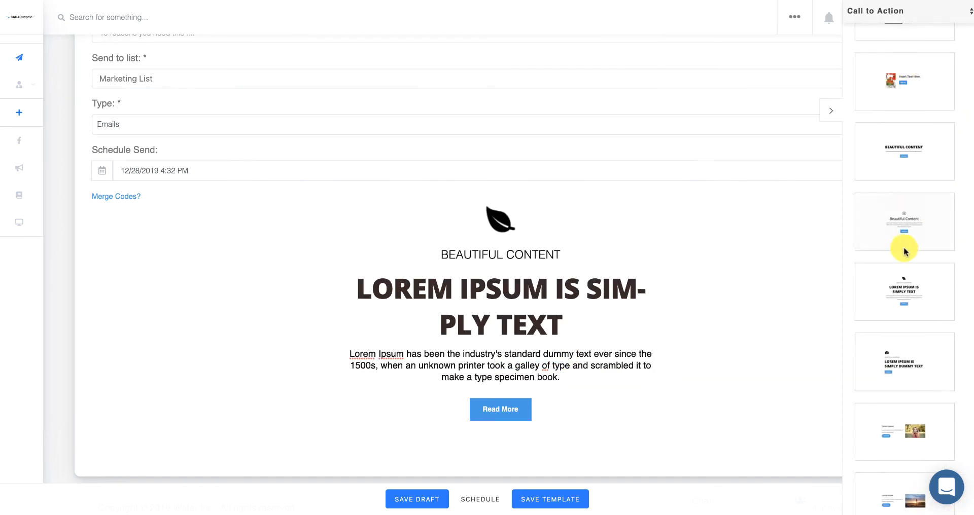
pyautogui.scroll(4, 906, 213)
pyautogui.moveTo(906, 217); pyautogui.dragTo(587, 403)
pyautogui.scroll(-2, 657, 377)
pyautogui.scroll(-3, 657, 377)
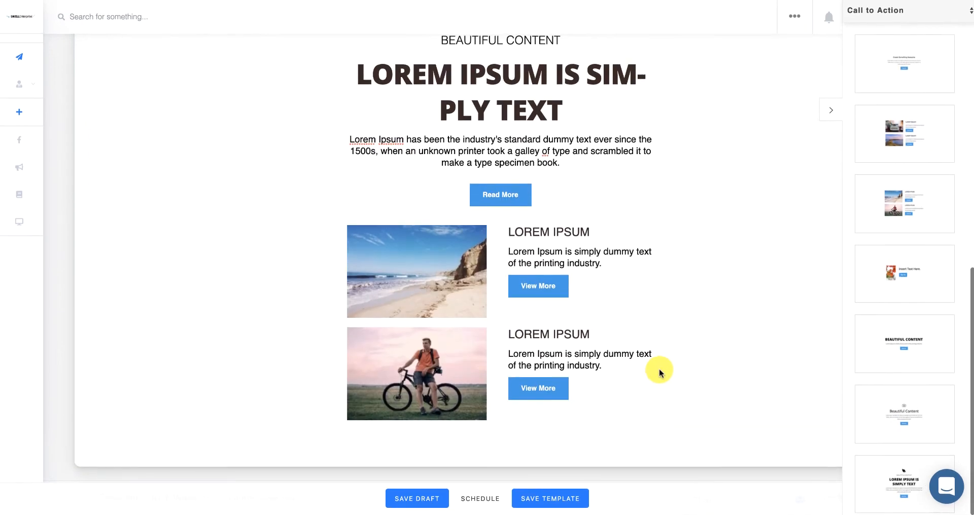
# Add the block with the sunset field image and Read More text below the cyclist section.
pyautogui.scroll(-8, 877, 339)
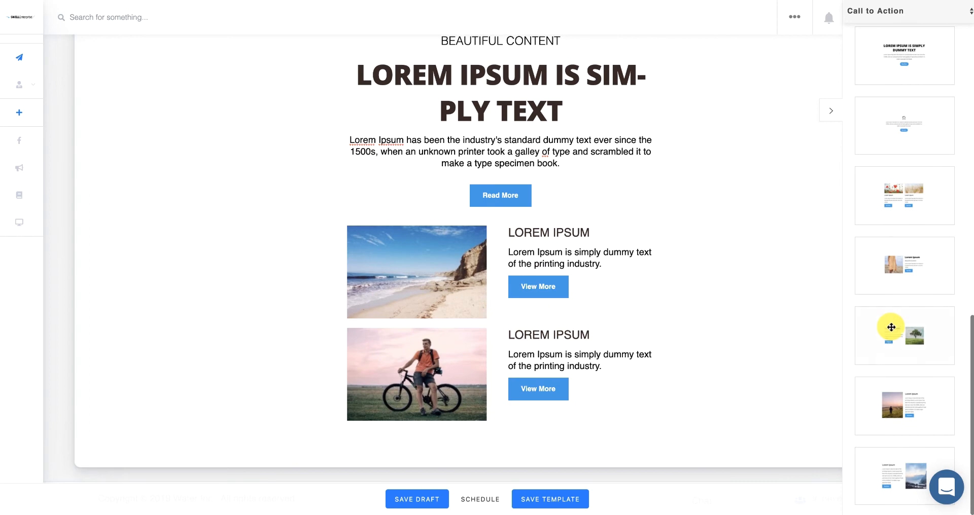
pyautogui.moveTo(913, 402); pyautogui.dragTo(574, 424)
pyautogui.scroll(-5, 628, 417)
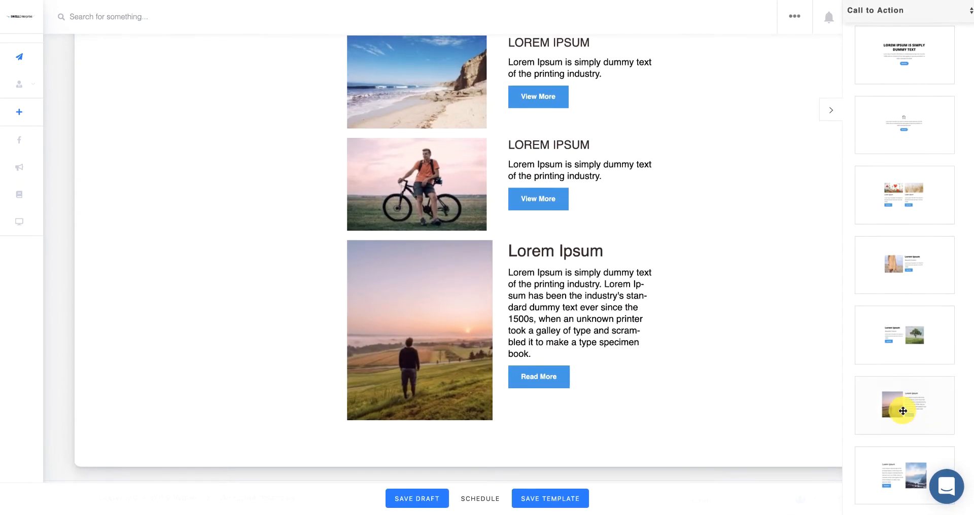
# Add the two-column block with the poppy and grass images below the sunset section.
pyautogui.scroll(3, 930, 300)
pyautogui.moveTo(930, 276); pyautogui.dragTo(642, 435)
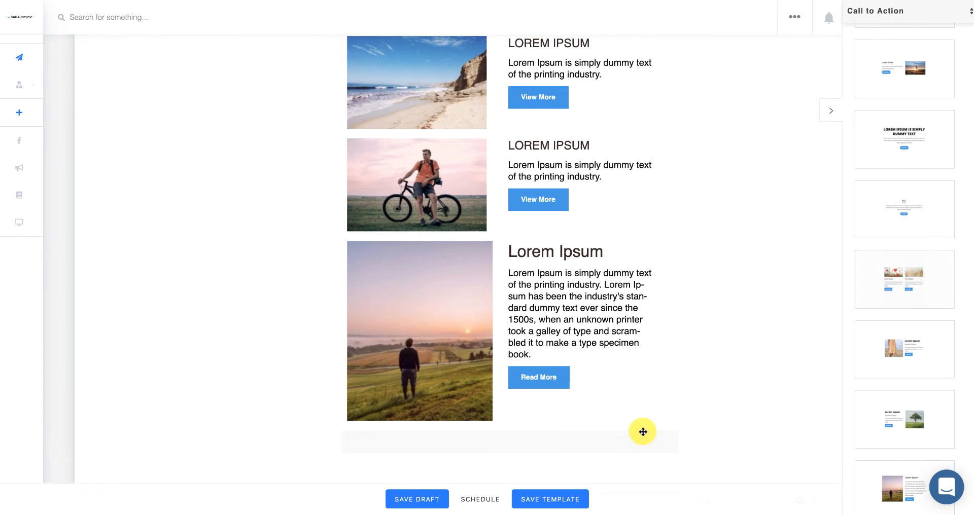
pyautogui.scroll(20, 637, 366)
pyautogui.scroll(-4, 634, 368)
pyautogui.scroll(-5, 624, 364)
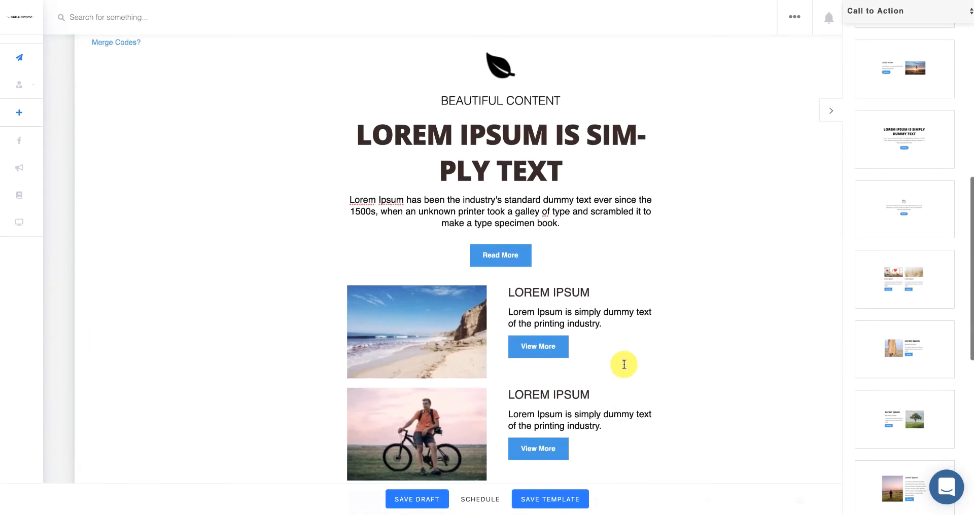
# Replace the large heading under "BEAUTIFUL CONTENT" with "Hi ".
pyautogui.scroll(3, 624, 363)
pyautogui.moveTo(566, 286); pyautogui.dragTo(361, 257)
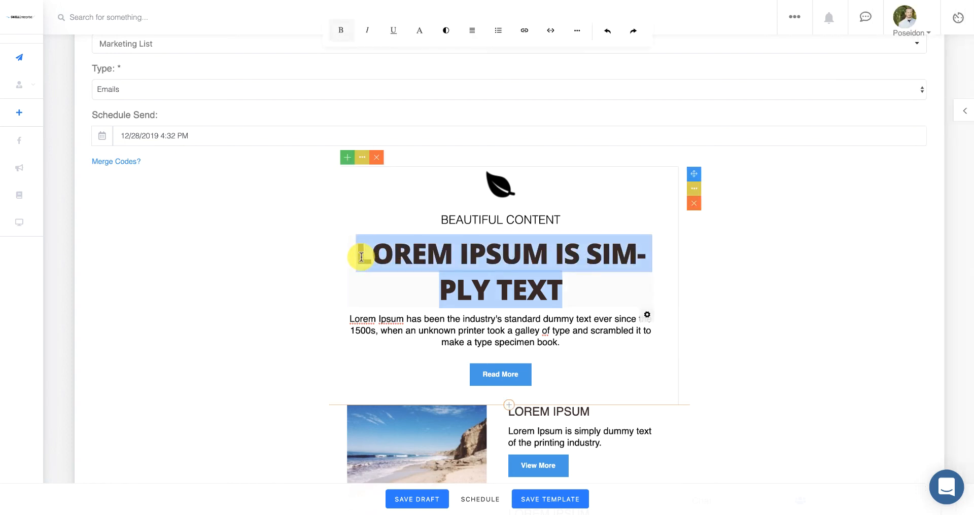
pyautogui.write('Hi')
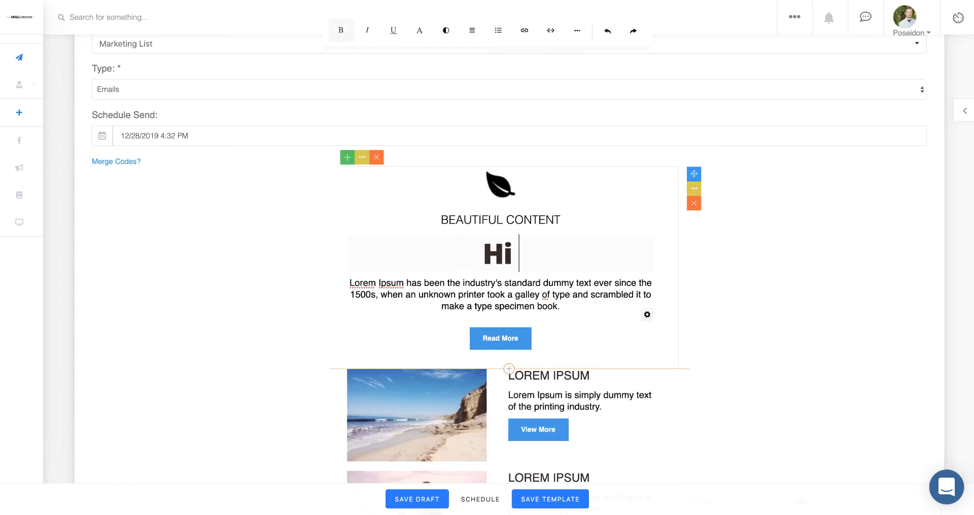
# Look through the available merge codes and insert the Client First Name code after "Hi" in the heading.
pyautogui.scroll(2, 429, 244)
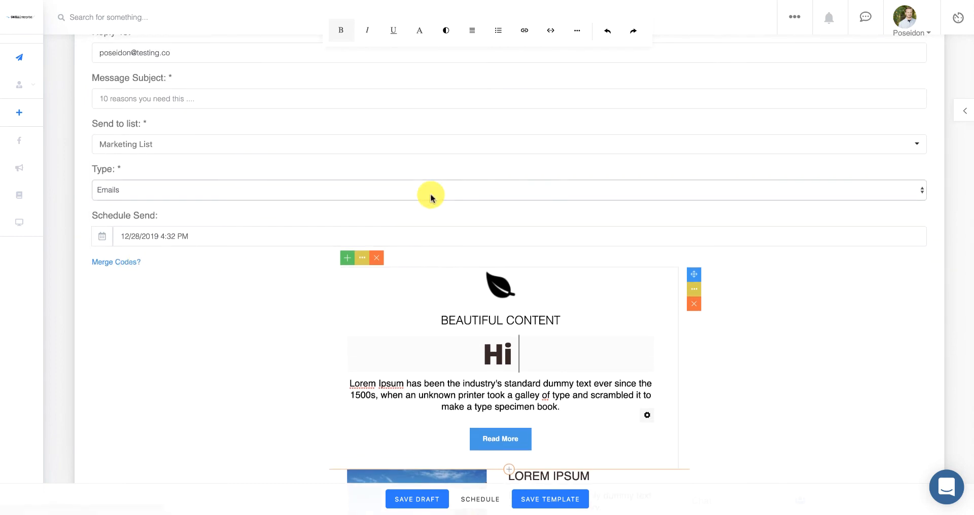
pyautogui.click(553, 32)
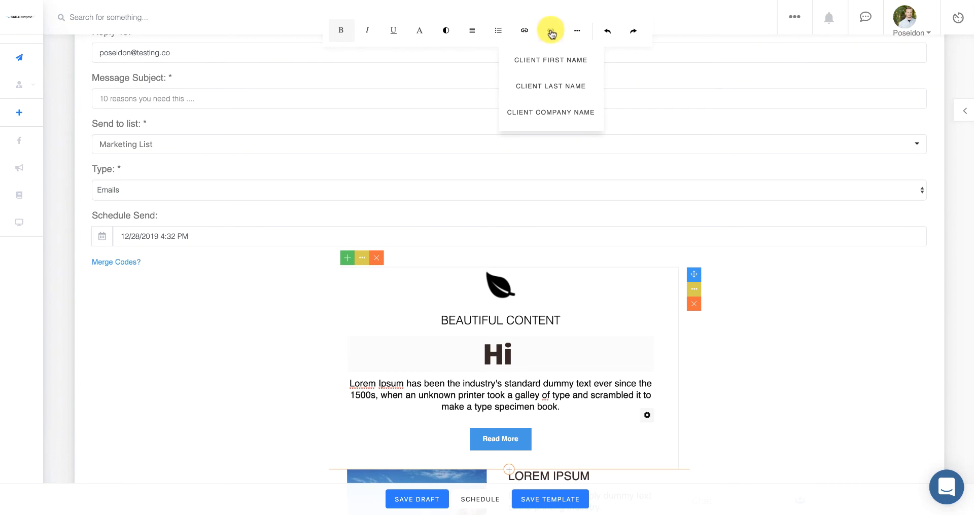
pyautogui.scroll(-5, 543, 94)
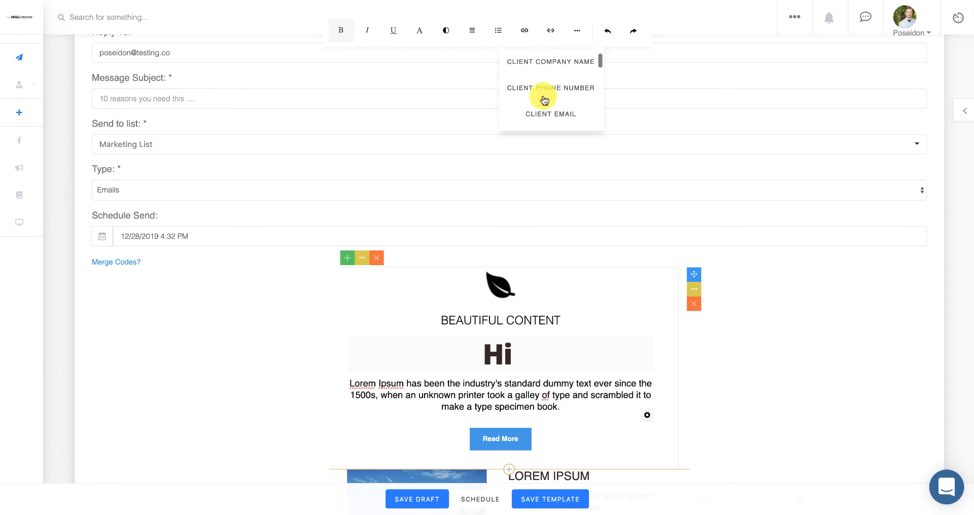
pyautogui.scroll(-6, 543, 99)
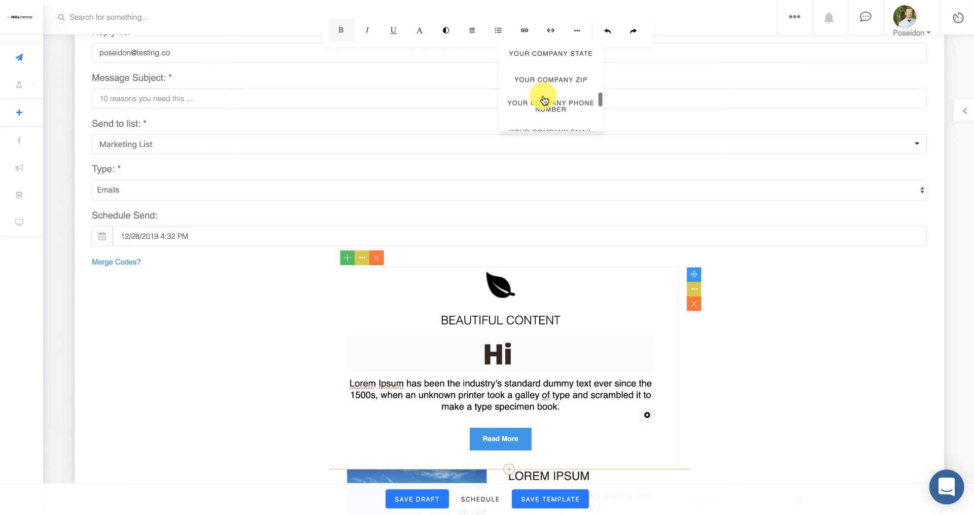
pyautogui.scroll(-2, 544, 100)
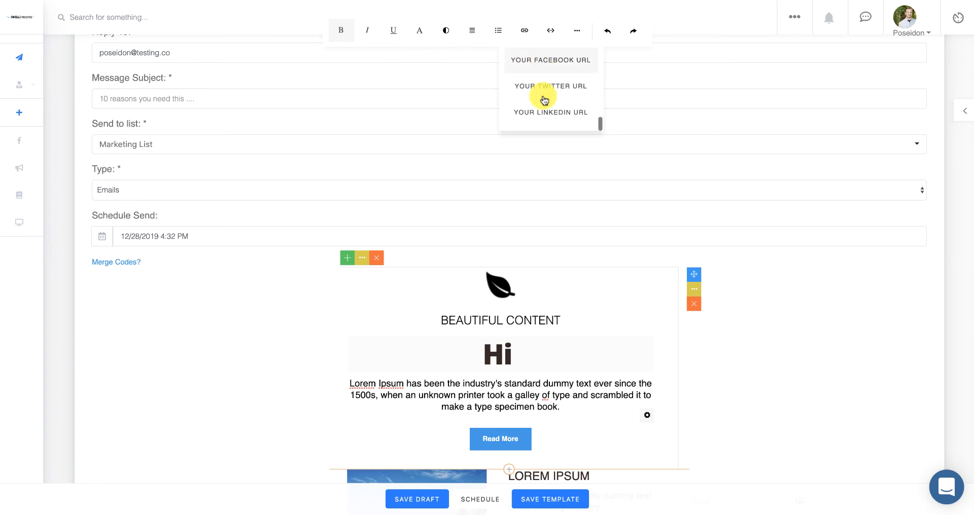
pyautogui.scroll(10, 544, 98)
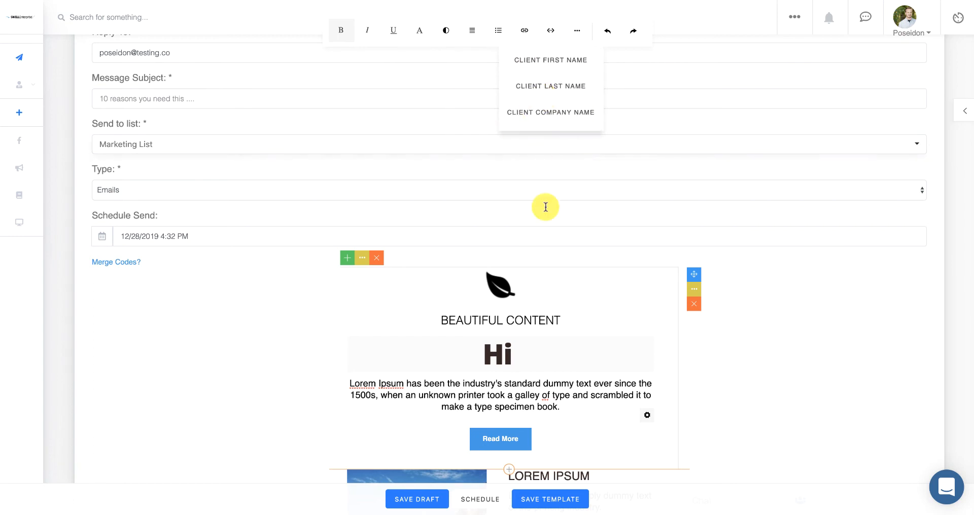
pyautogui.click(566, 64)
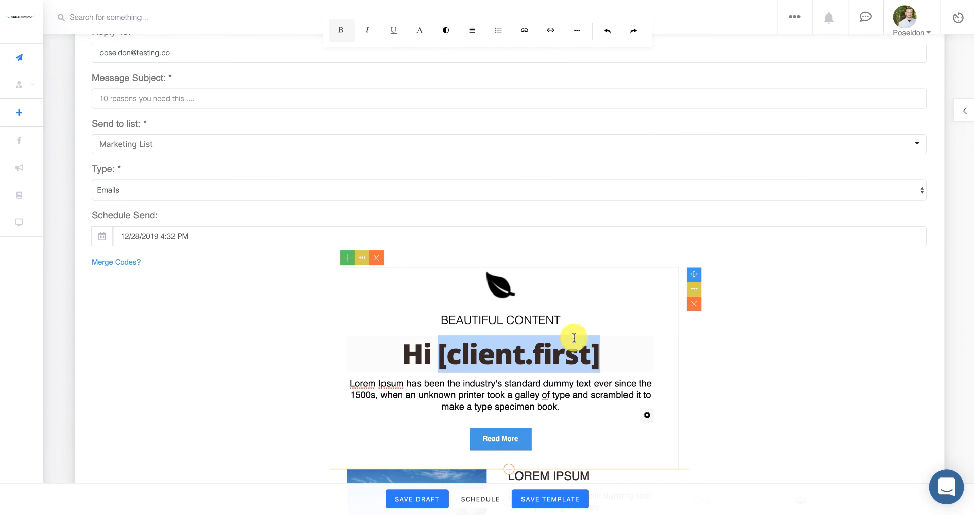
# Add the fallback ":there" inside the heading's merge code so it reads "[client.first:there]".
pyautogui.click(589, 374)
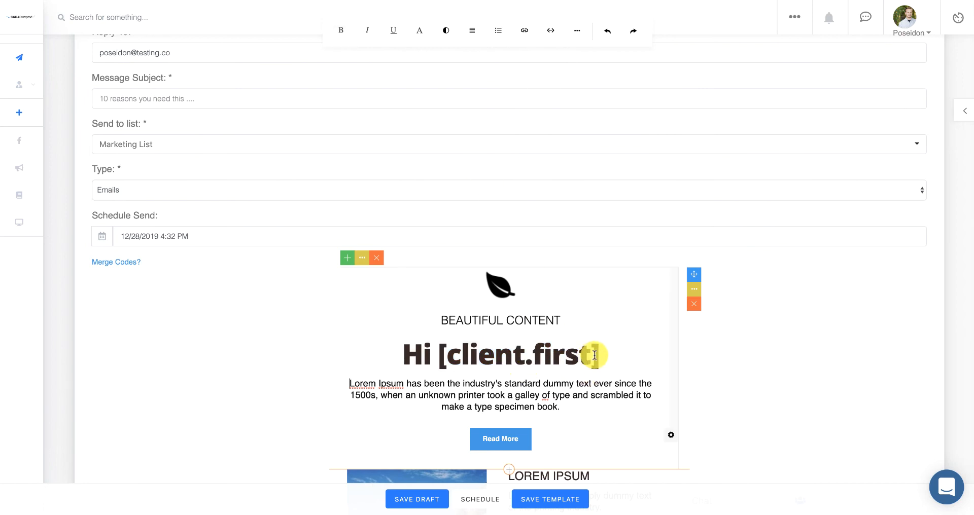
pyautogui.click(591, 356)
pyautogui.write(':')
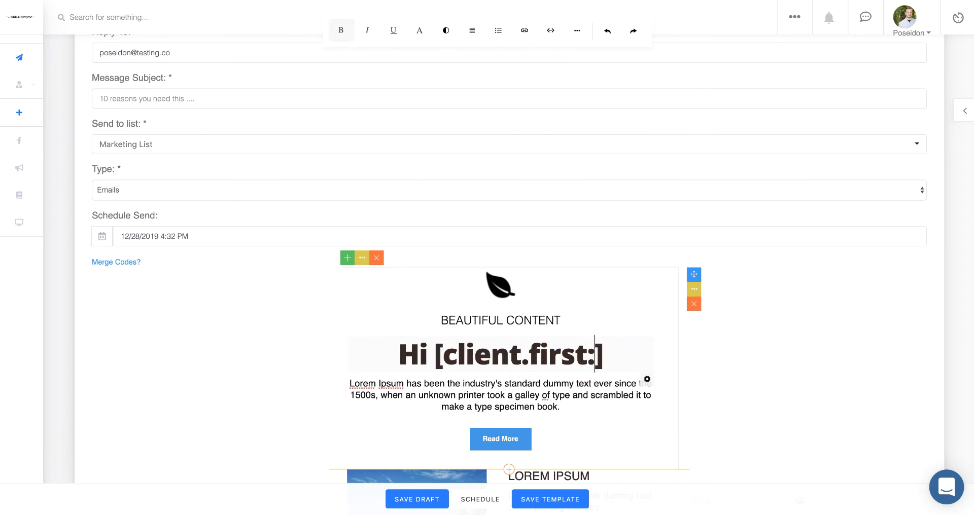
pyautogui.write('there')
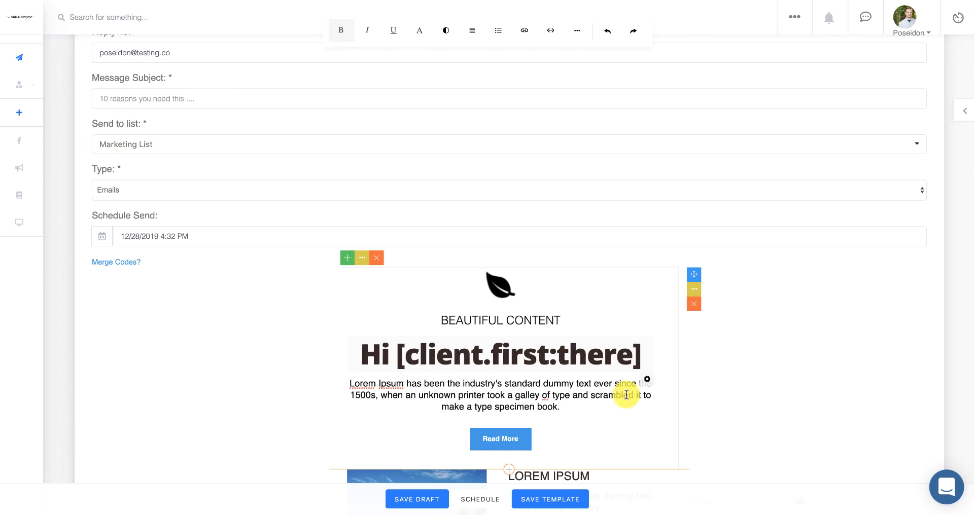
# Examine the body paragraph under the greeting and the link option of its Read More button.
pyautogui.moveTo(581, 403); pyautogui.dragTo(440, 390)
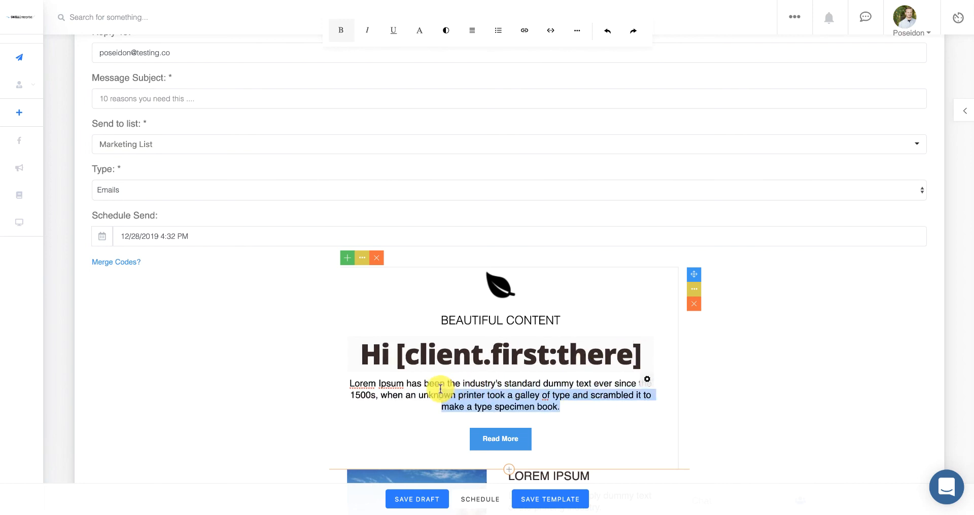
pyautogui.scroll(-2, 436, 394)
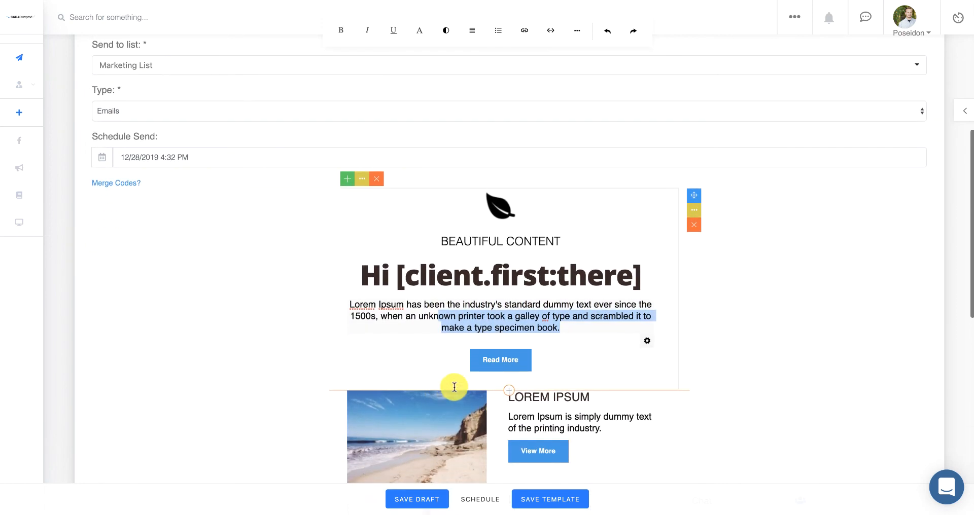
pyautogui.click(500, 360)
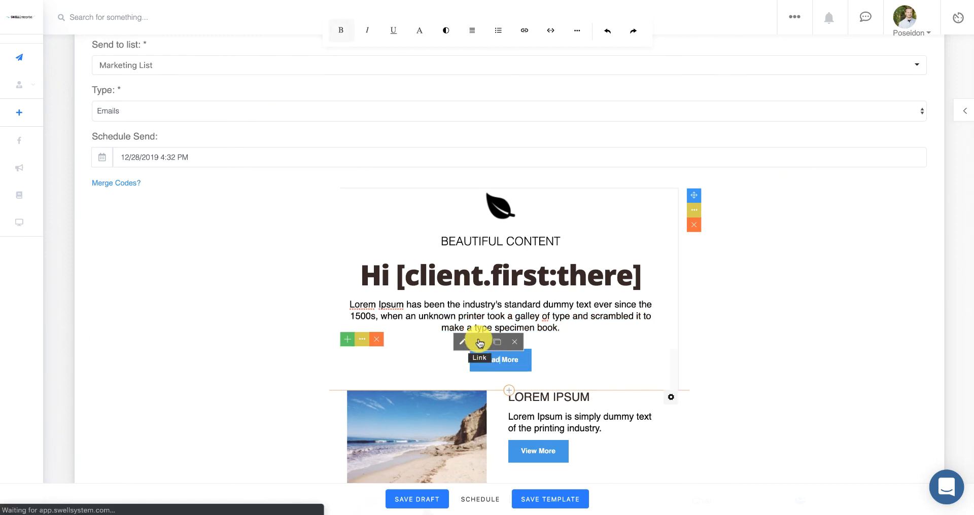
# Review the remaining email sections and submit the campaign for scheduling.
pyautogui.scroll(-6, 431, 416)
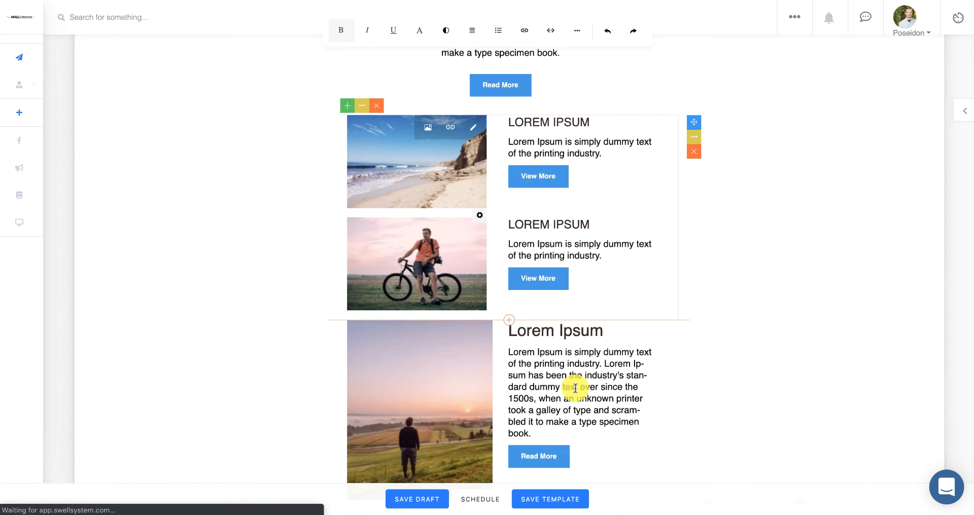
pyautogui.scroll(-2, 575, 388)
pyautogui.scroll(-1, 575, 388)
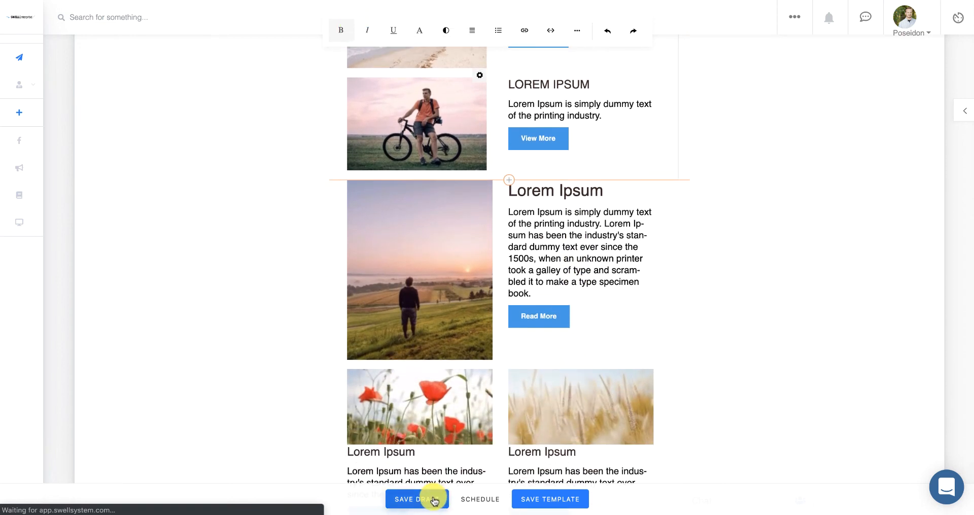
pyautogui.click(495, 499)
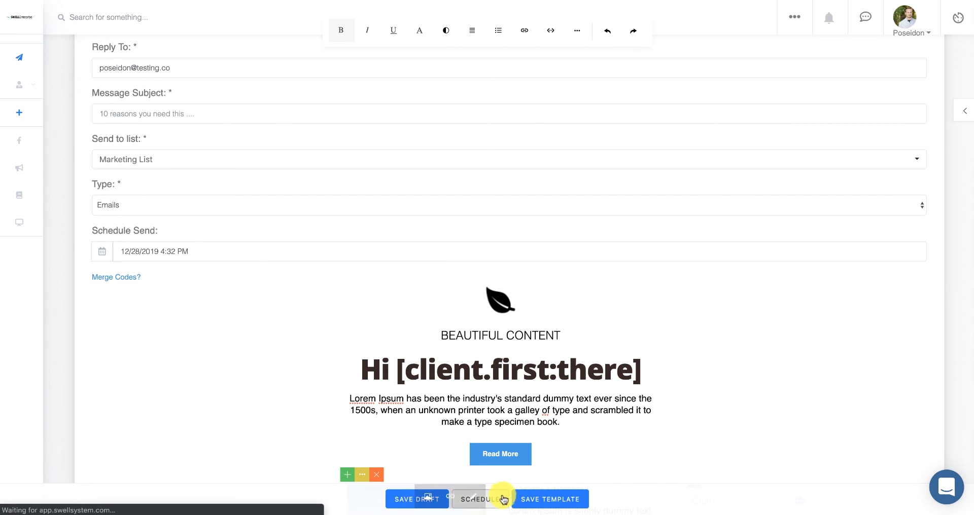
# Leave the campaign editor and return to the overview of all campaigns.
pyautogui.scroll(-5, 504, 499)
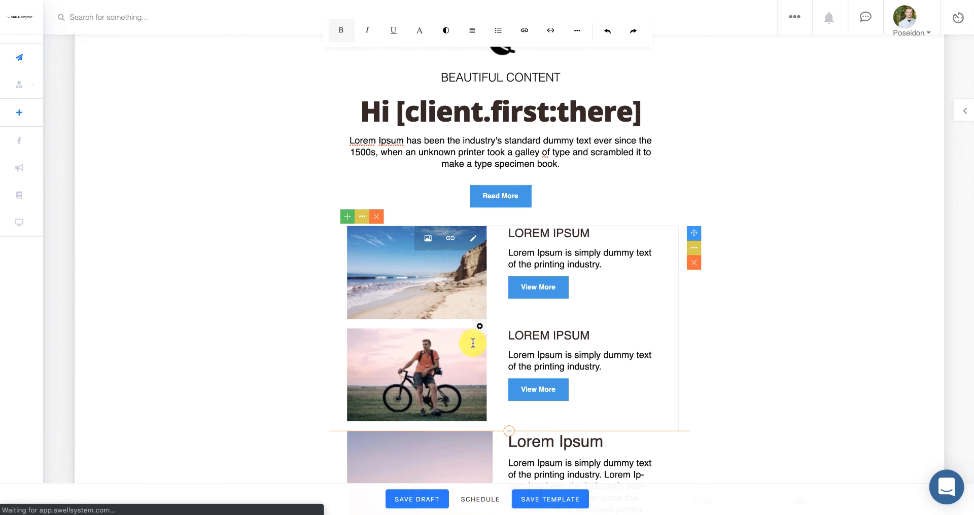
pyautogui.scroll(15, 473, 343)
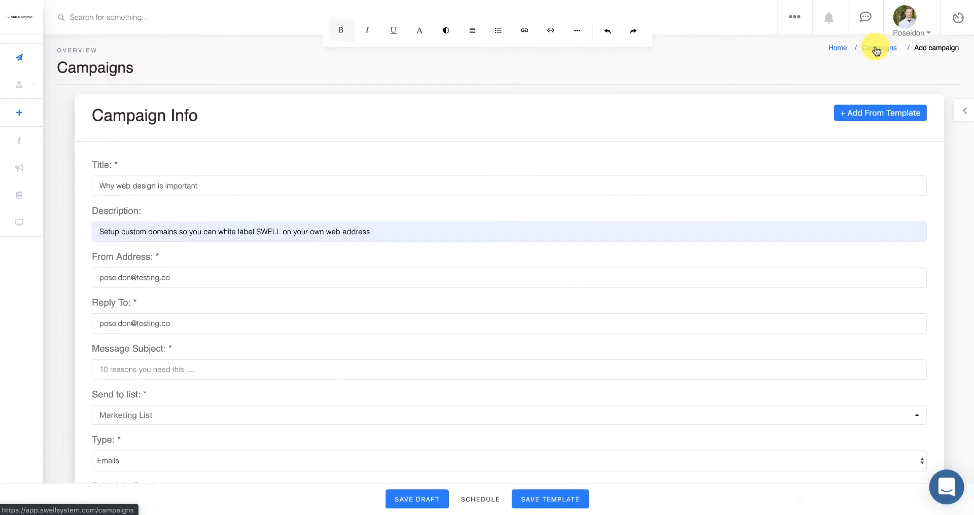
pyautogui.click(876, 50)
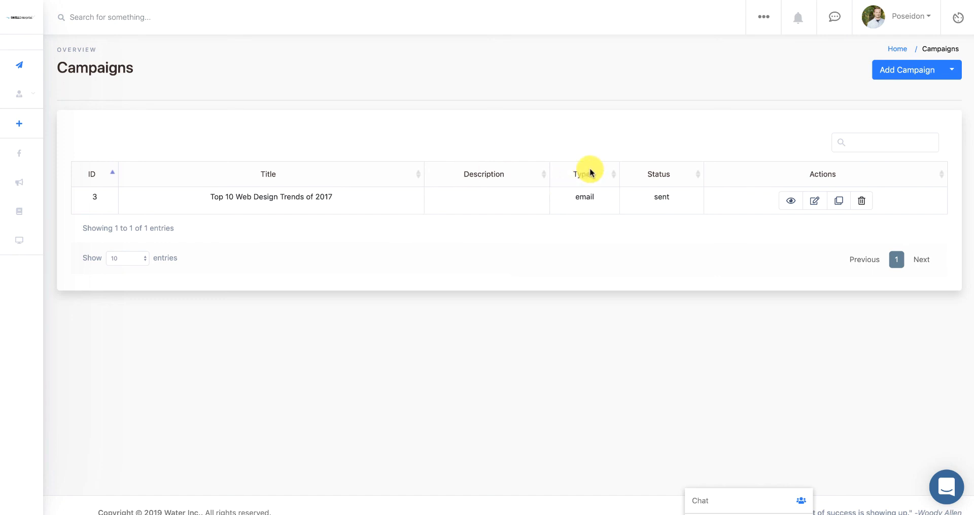
# Open the form for creating a new marketing drip sequence.
pyautogui.click(764, 22)
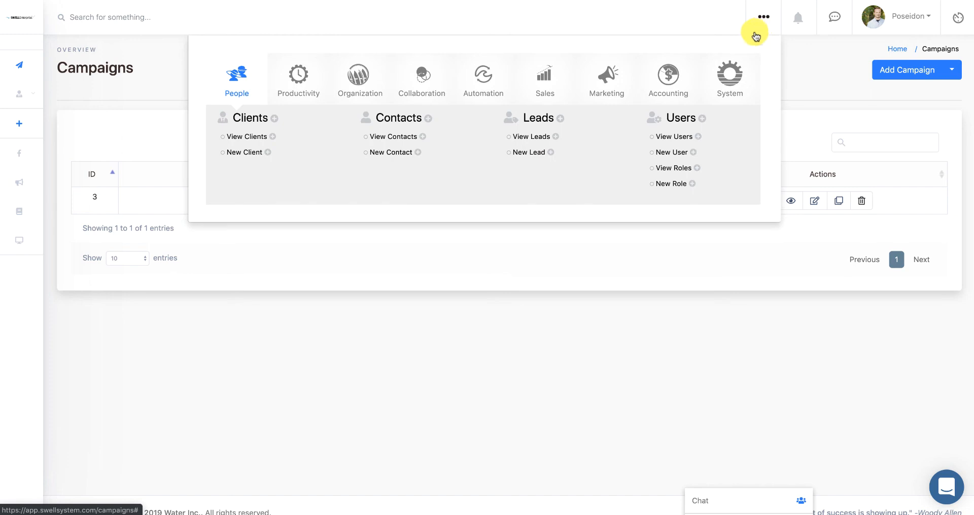
pyautogui.click(616, 90)
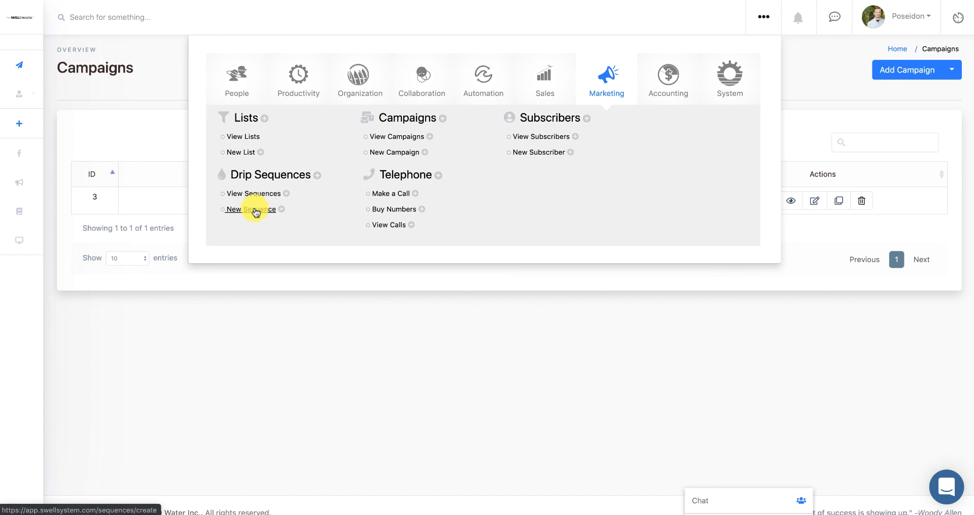
pyautogui.click(256, 211)
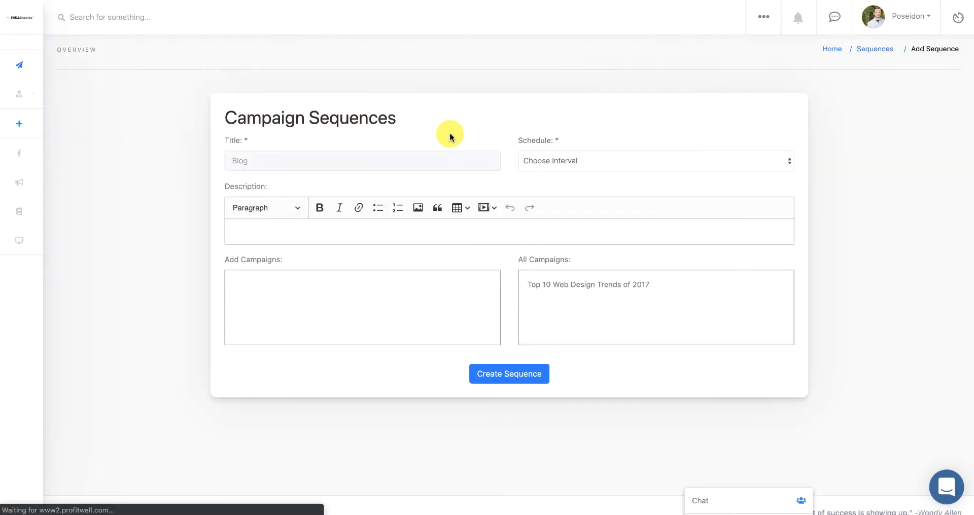
# Add the campaign "Top 10 Web Design Trends of 2017" to the sequence and title the sequence "Drip campaign for website".
pyautogui.moveTo(578, 281); pyautogui.dragTo(279, 285)
pyautogui.click(327, 166)
pyautogui.write('Drip campaign for website')
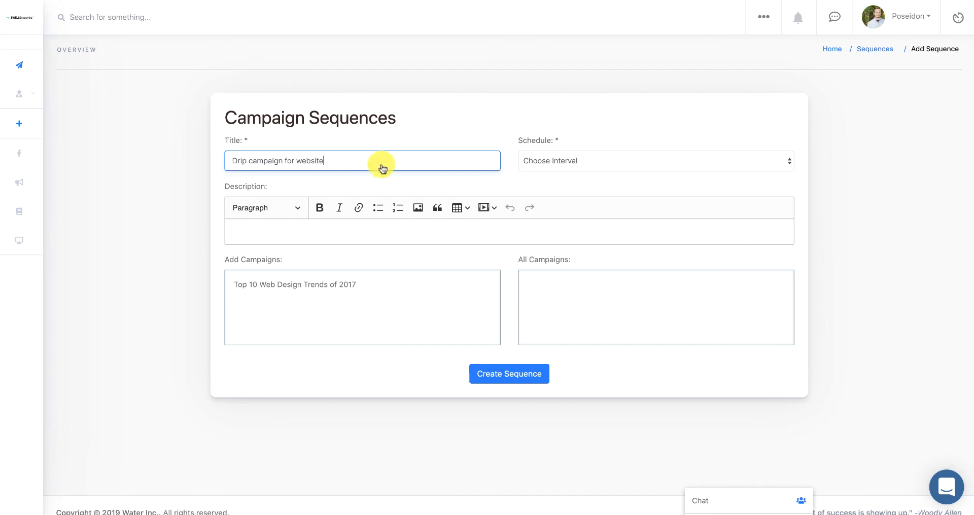
# Set the drip sequence's schedule interval to Weekly.
pyautogui.click(518, 160)
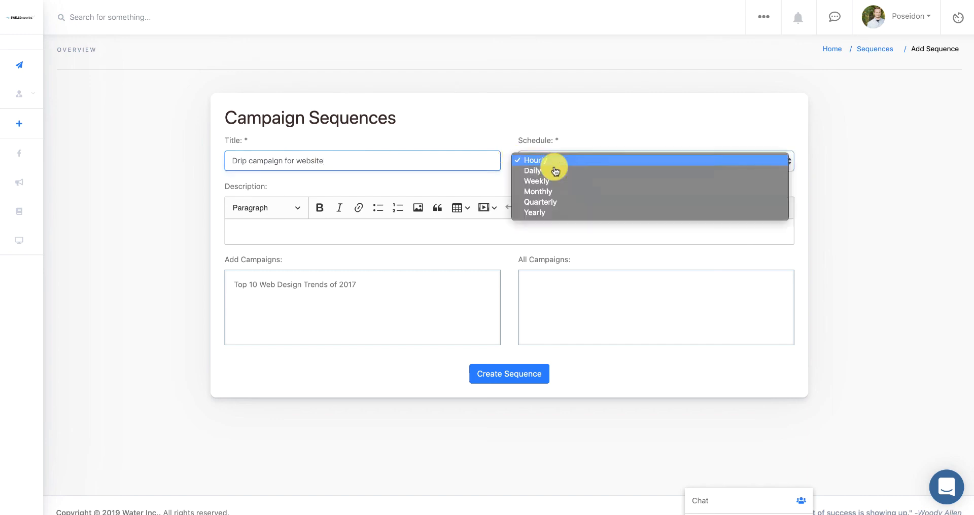
pyautogui.click(554, 185)
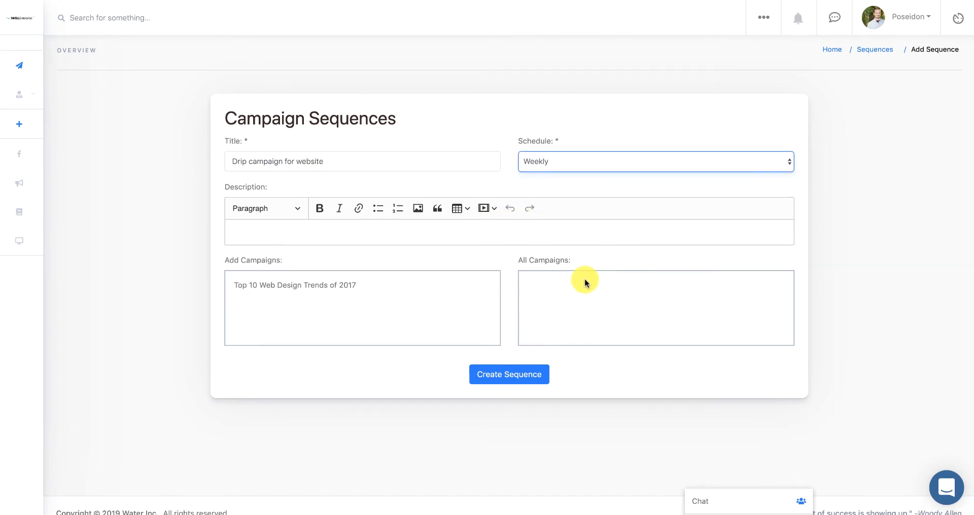
pyautogui.scroll(-1, 567, 313)
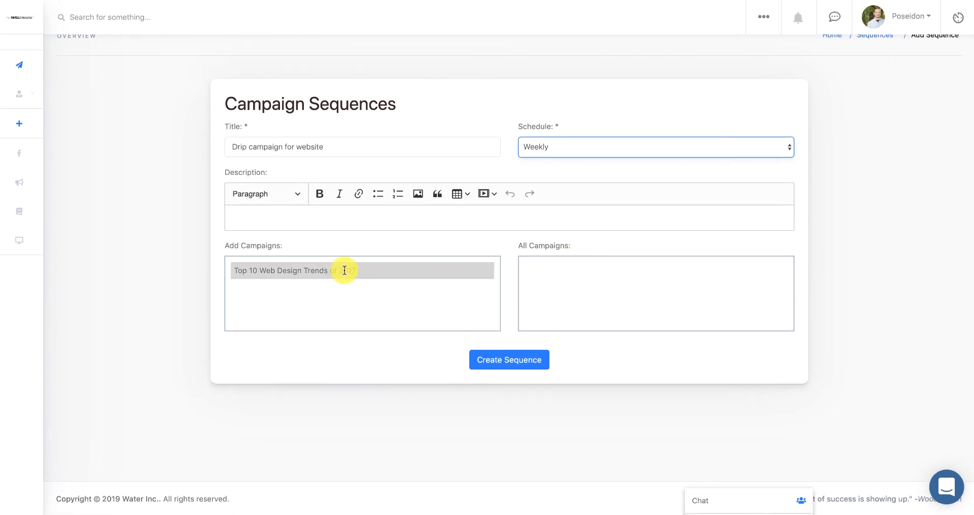
pyautogui.scroll(1, 404, 342)
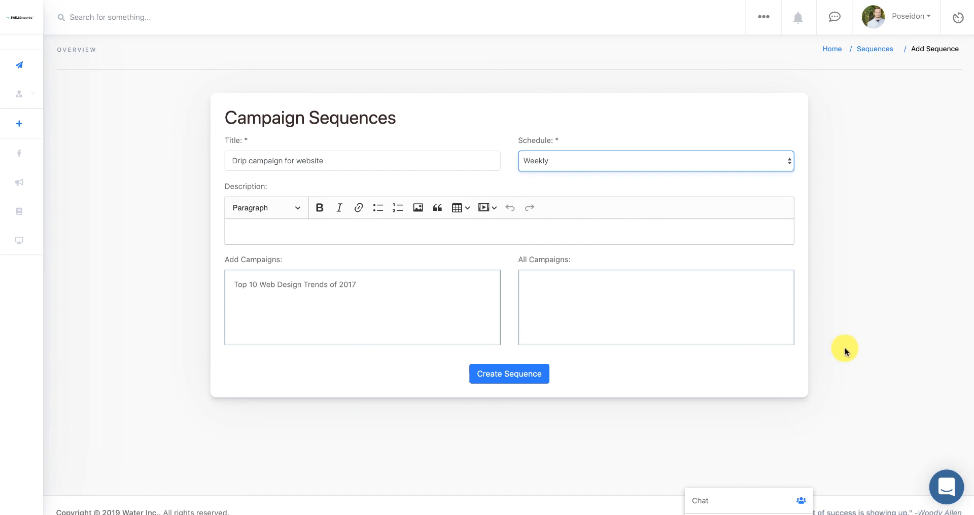
# View the support messenger's options for starting a conversation, searching help articles and requesting a demo, and close it again.
pyautogui.click(947, 486)
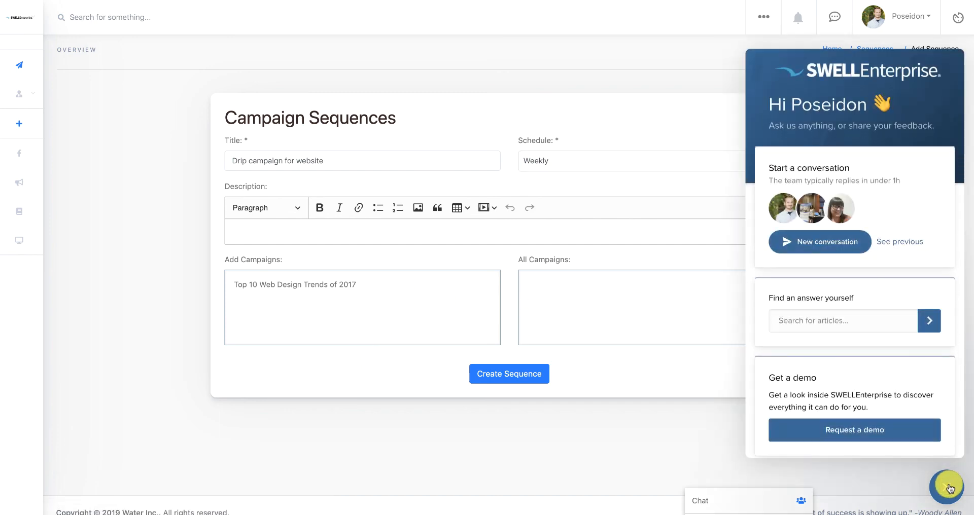
pyautogui.click(948, 487)
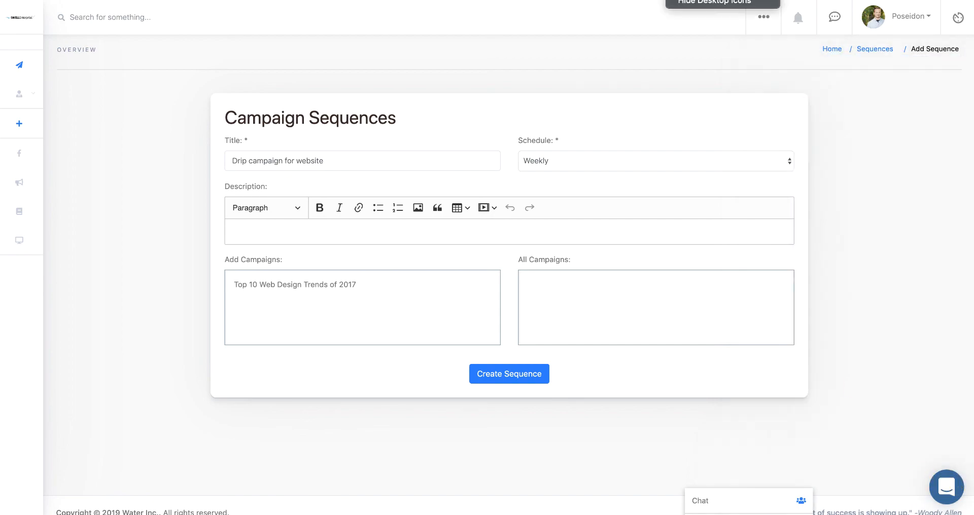